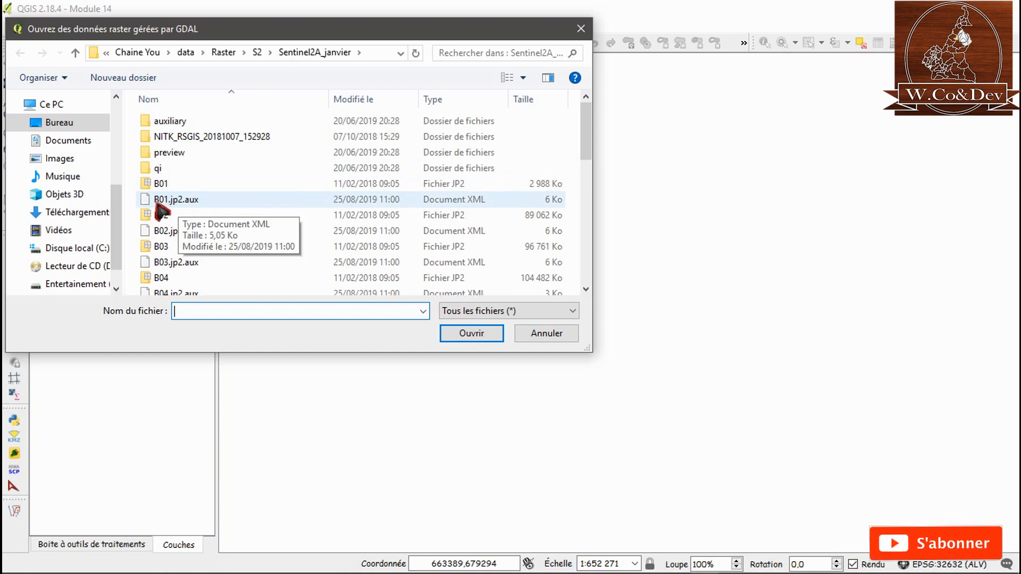
Step: Load the Sentinel-2A band rasters B01 to B12, including B8A, from the Sentinel2A_janvier folder as layers
left_click(169, 184)
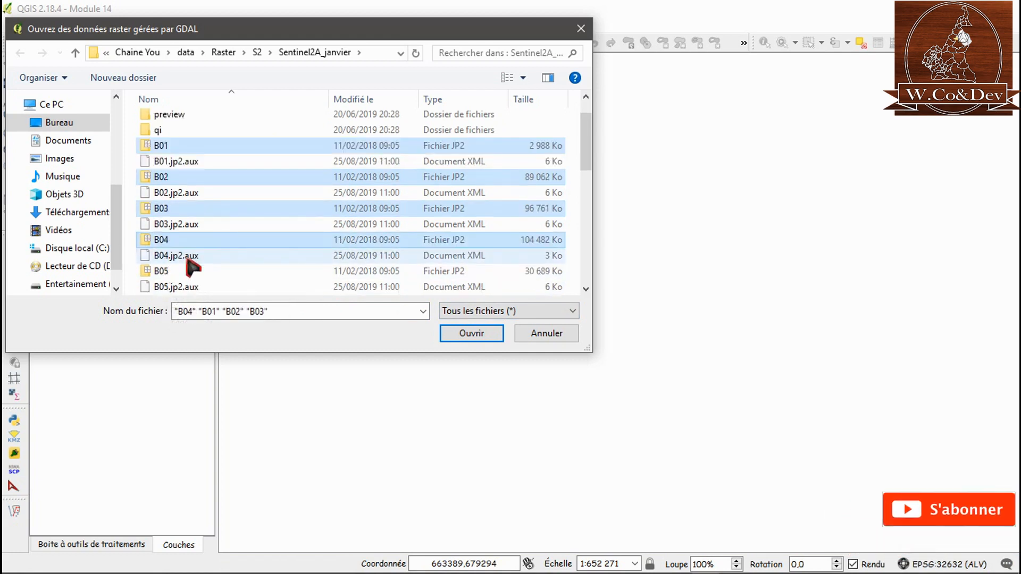
scroll(187, 258, "down", 1)
left_click(161, 225, "ctrl")
left_click(166, 257, "ctrl")
scroll(167, 258, "down", 1)
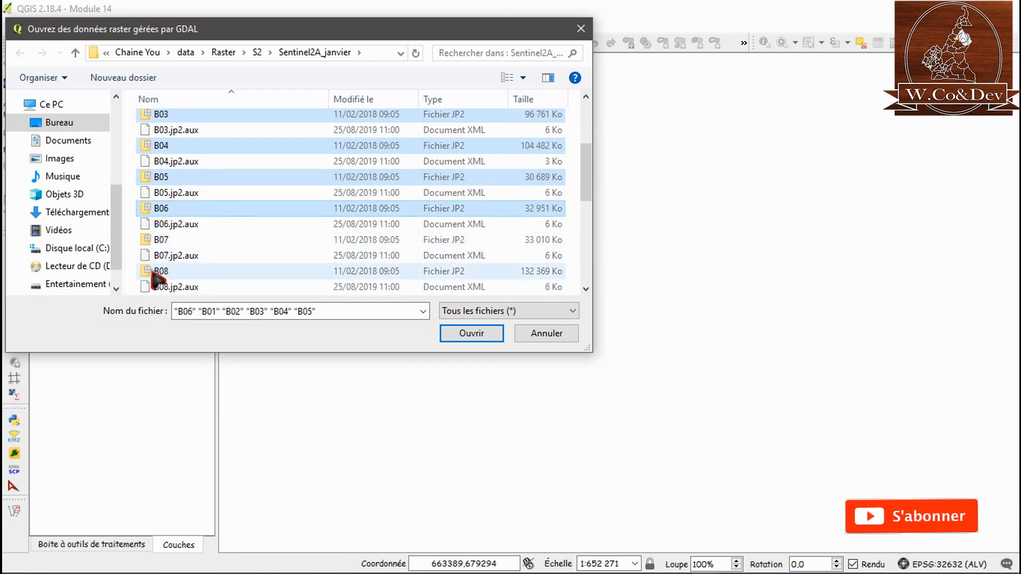
left_click(160, 239, "ctrl")
left_click(160, 270, "ctrl")
scroll(215, 258, "down", 3)
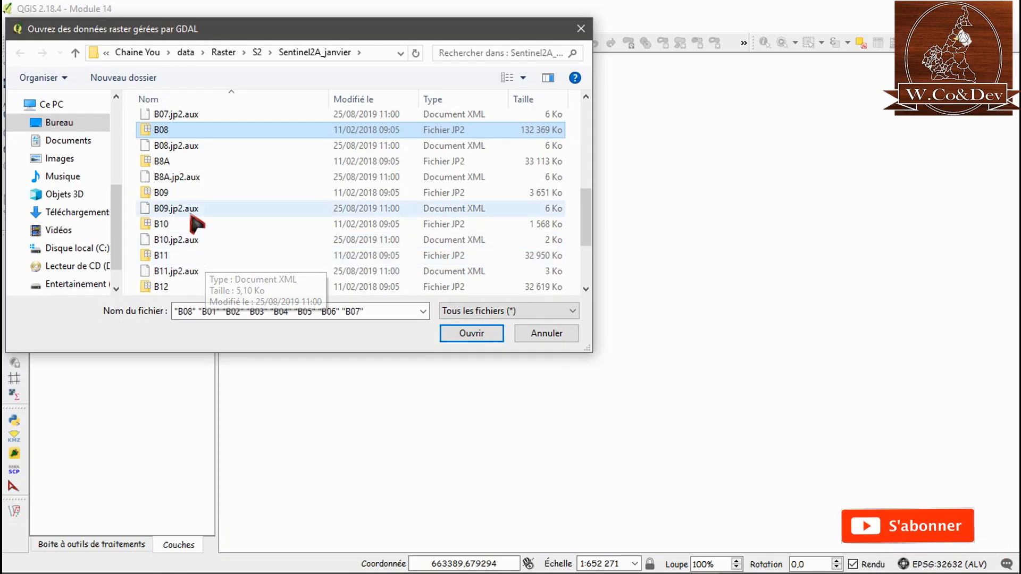
left_click(171, 163, "ctrl")
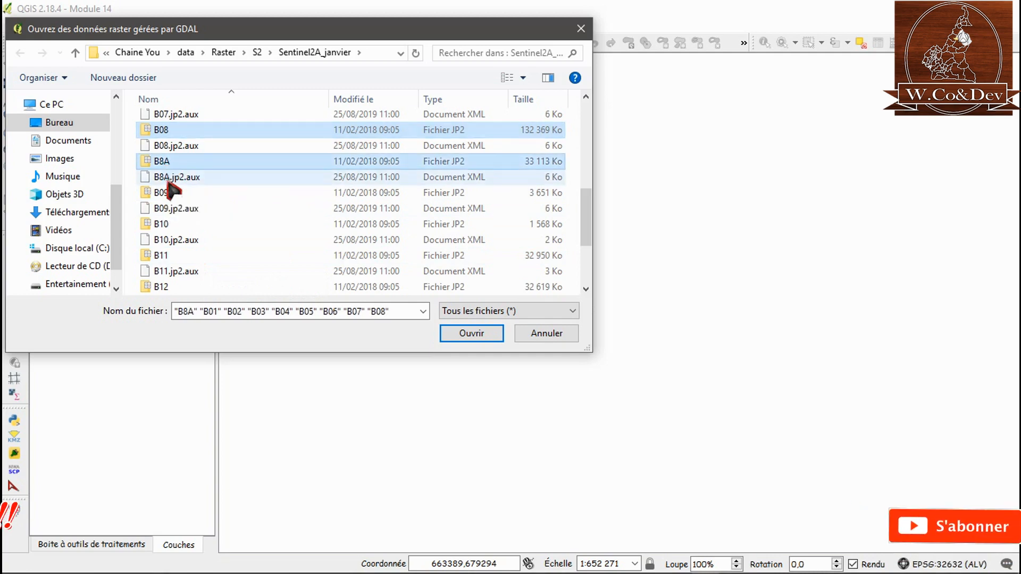
left_click(164, 194, "ctrl")
left_click(163, 226, "ctrl")
left_click(162, 255, "ctrl")
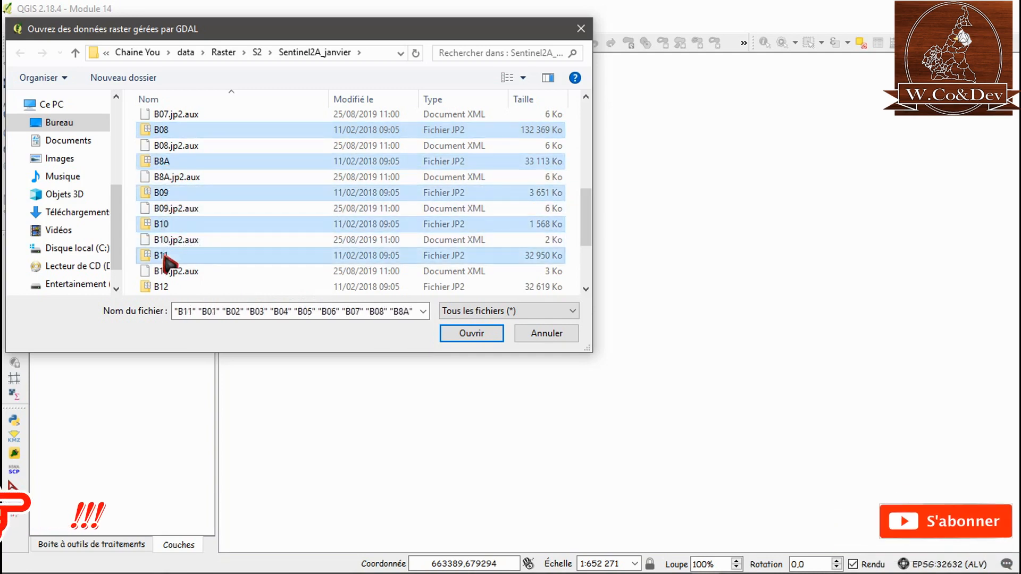
left_click(165, 287, "ctrl")
scroll(205, 265, "down", 2)
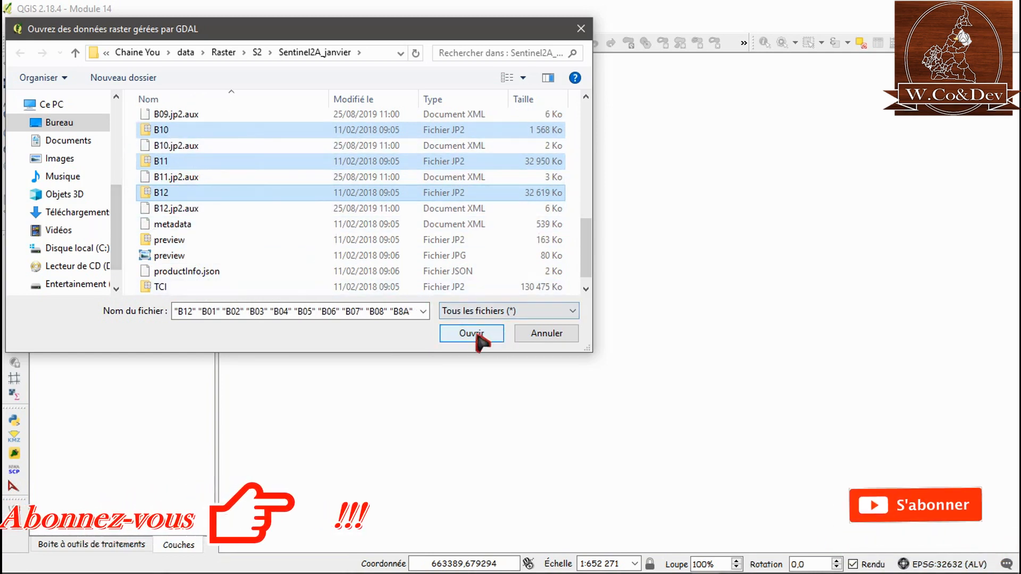
left_click(452, 335)
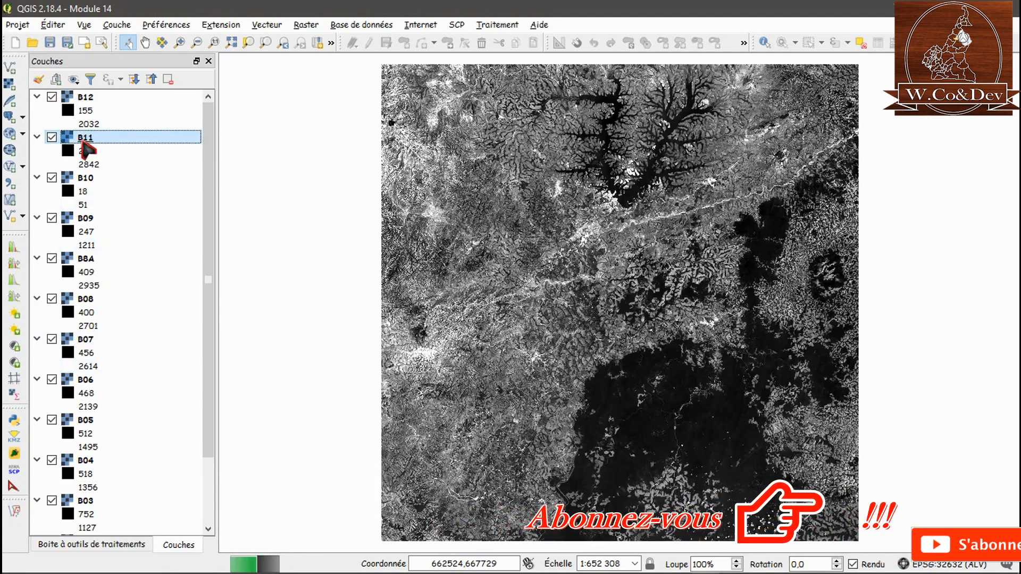
Step: Move layers B11, B10 and B09 in turn to the top of the layer list, collapsing the legends of B09 to B12
left_click_drag(86, 138, 87, 96)
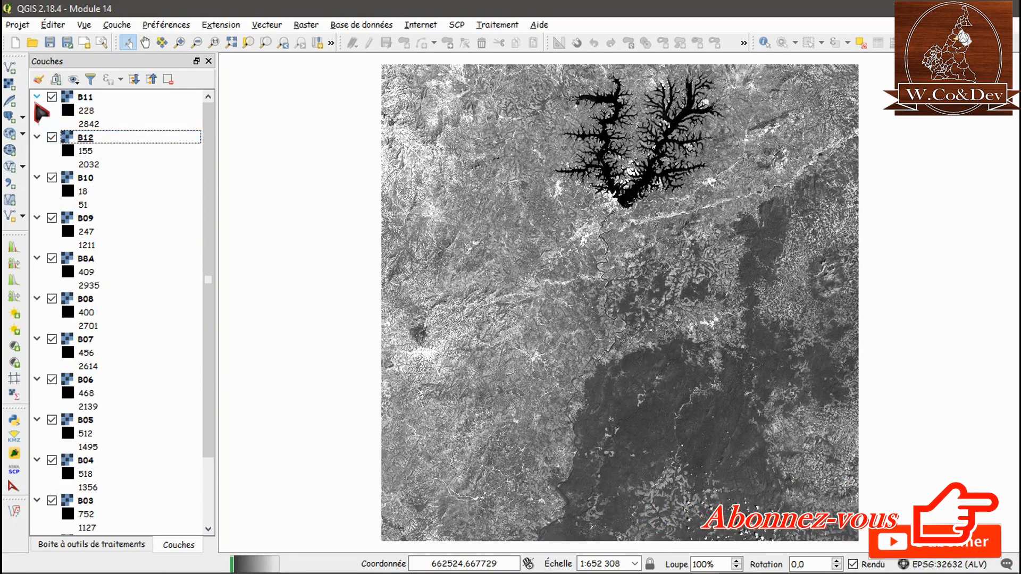
left_click(37, 97)
left_click(37, 110)
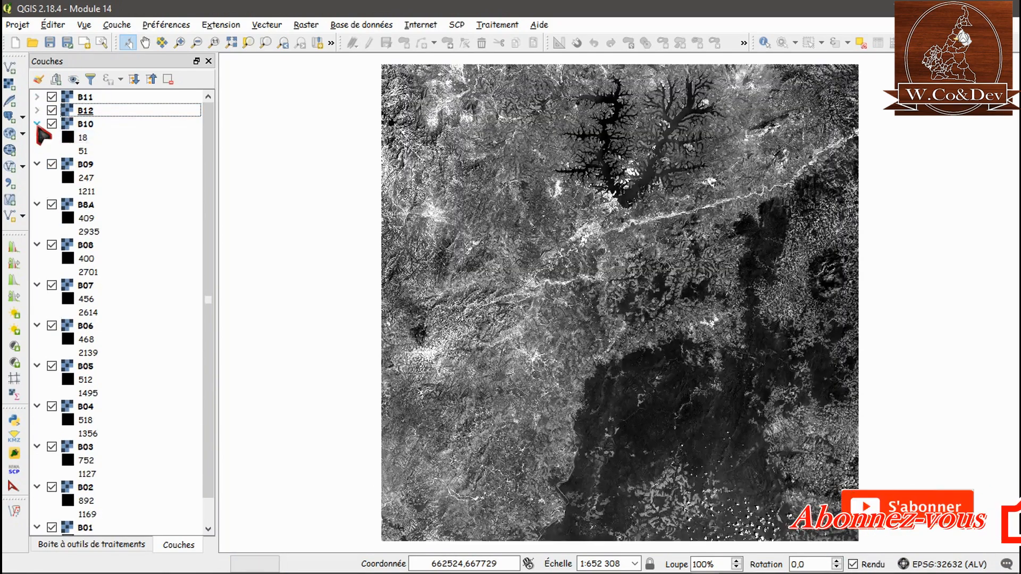
left_click(36, 124)
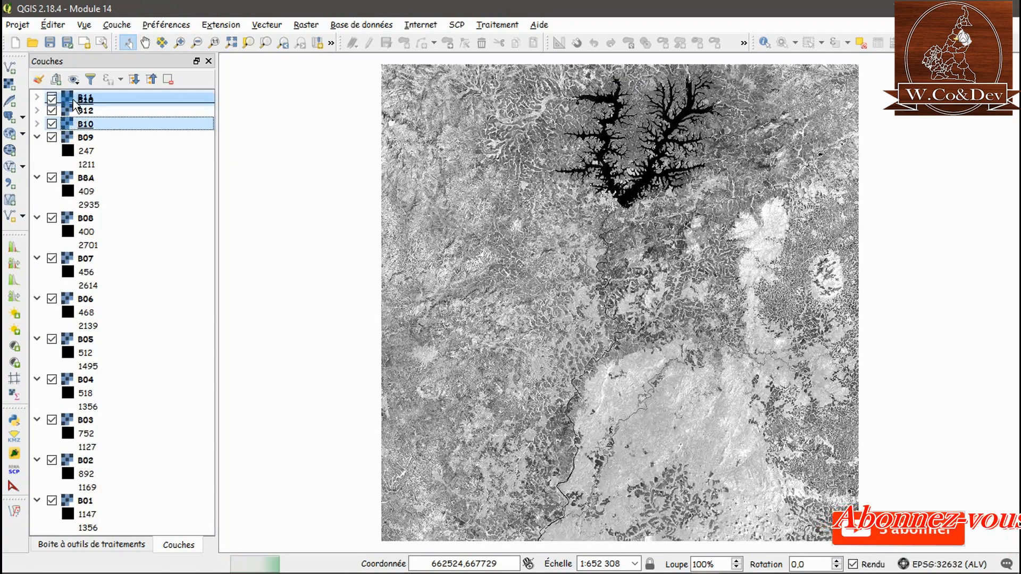
left_click_drag(85, 124, 85, 95)
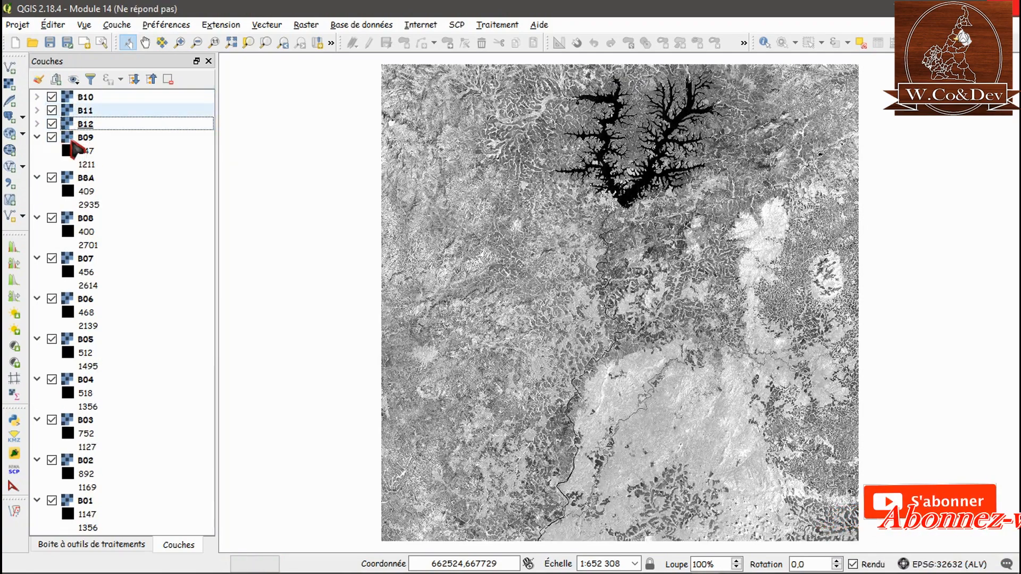
left_click(37, 138)
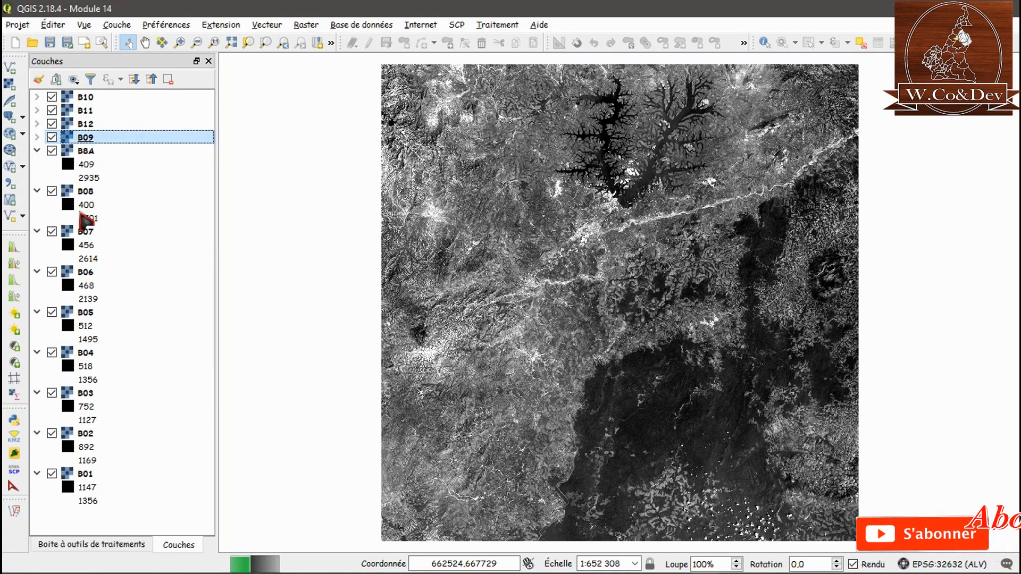
left_click_drag(86, 137, 85, 94)
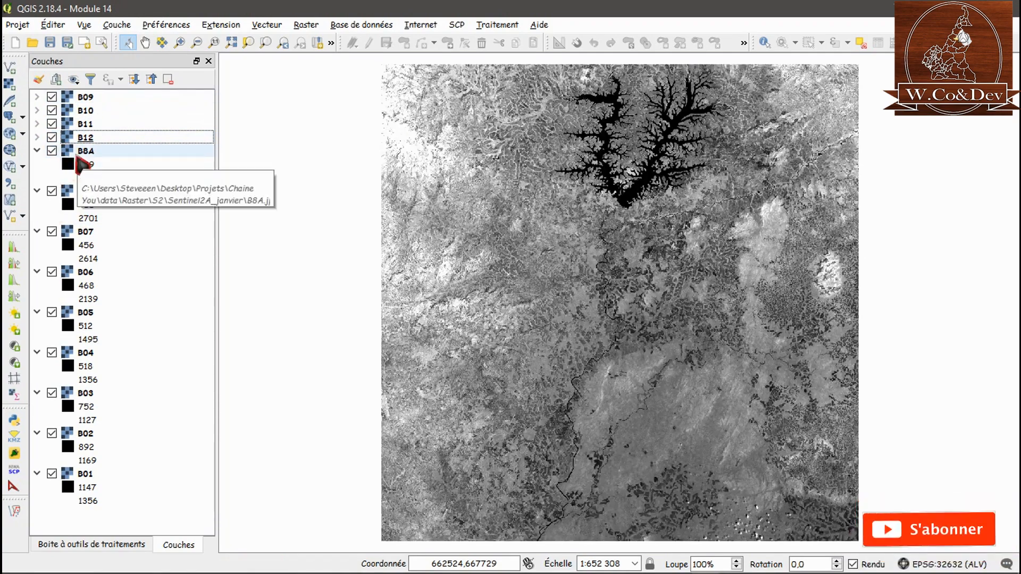
Step: Move B8A, B08, B07, B06, B05, B04, B03, B02 and B01 in turn to the top so the bands run in ascending order
left_click_drag(87, 151, 86, 96)
left_click_drag(85, 164, 86, 96)
left_click_drag(86, 205, 88, 97)
left_click_drag(85, 246, 90, 94)
left_click_drag(90, 286, 86, 96)
left_click_drag(85, 218, 85, 96)
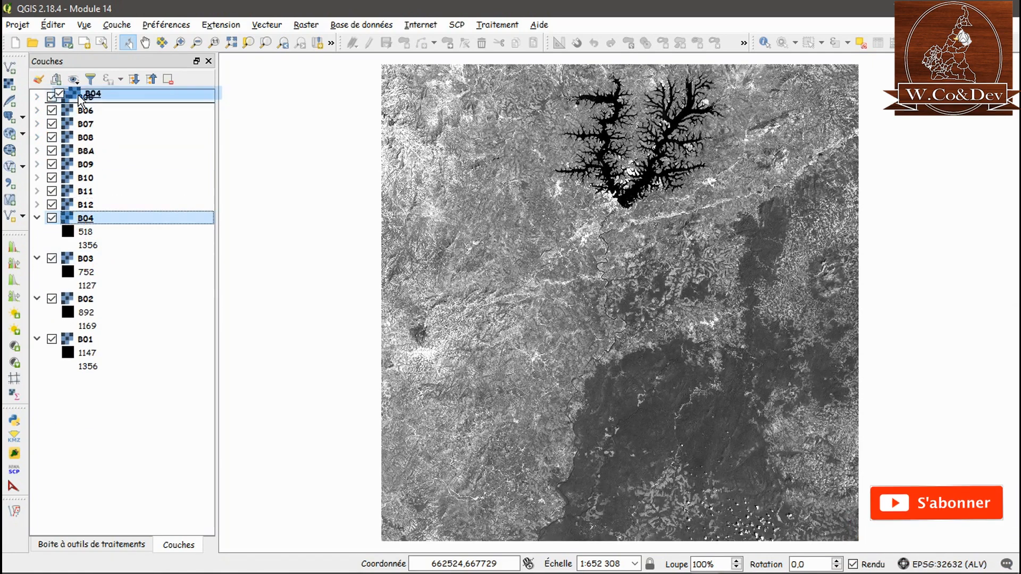
left_click_drag(88, 259, 85, 96)
left_click_drag(85, 299, 85, 96)
left_click_drag(85, 339, 85, 95)
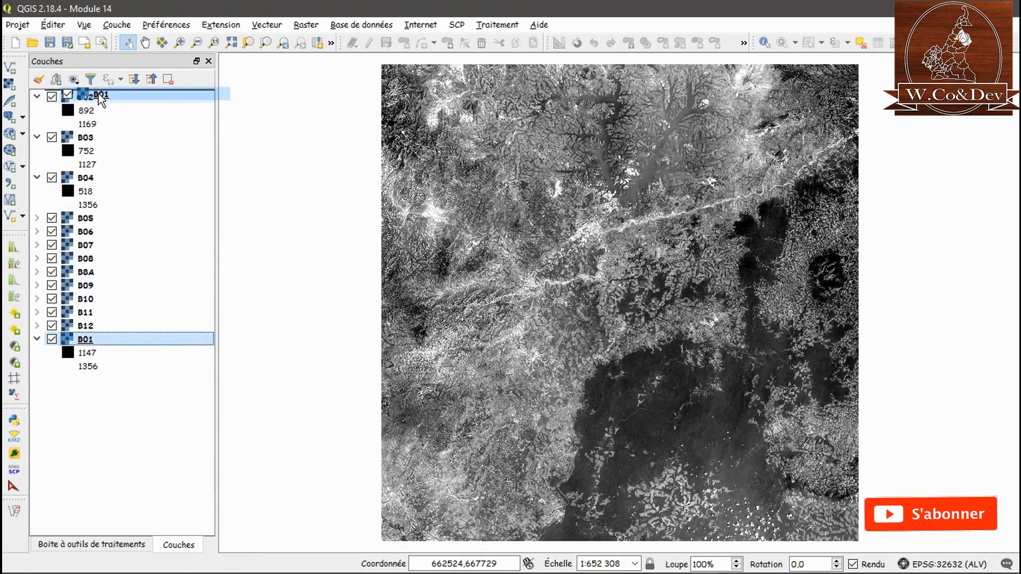
Step: Collapse the legends of layers B01, B02, B03 and B04
left_click(37, 97)
left_click(37, 110)
left_click(36, 124)
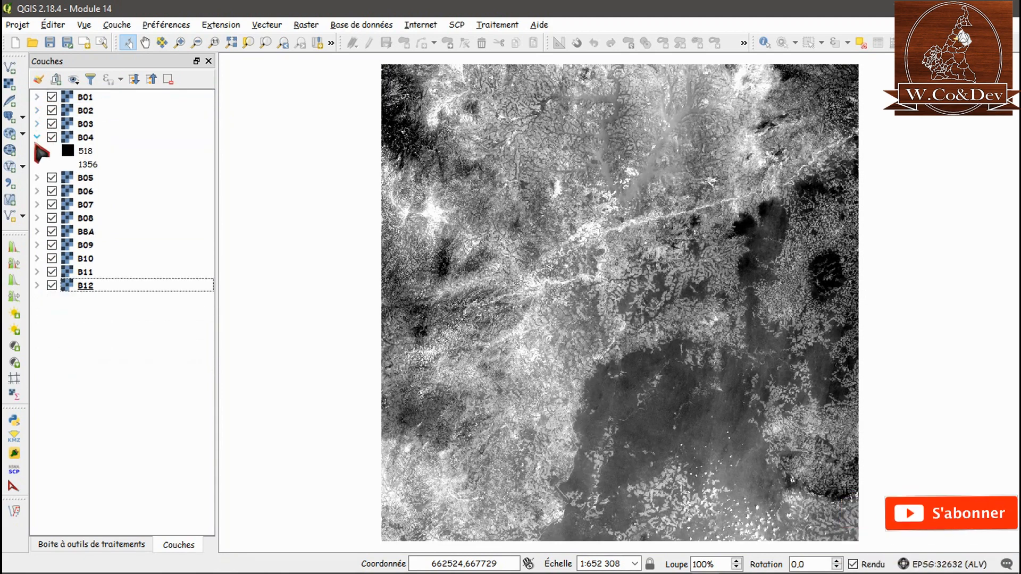
left_click(37, 137)
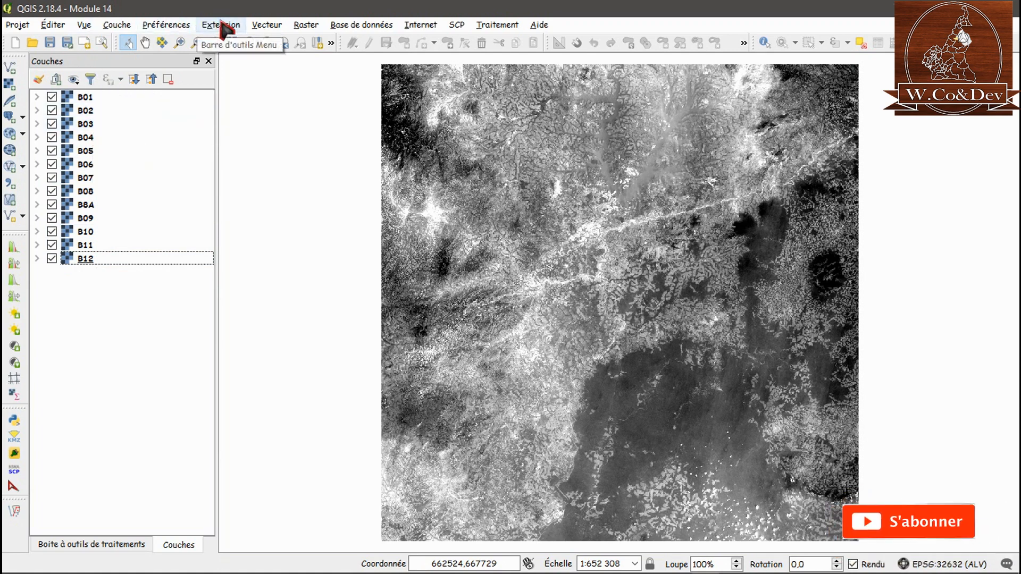
Step: Start building a virtual raster (VRT catalogue) with the visible rasters as input
left_click(306, 25)
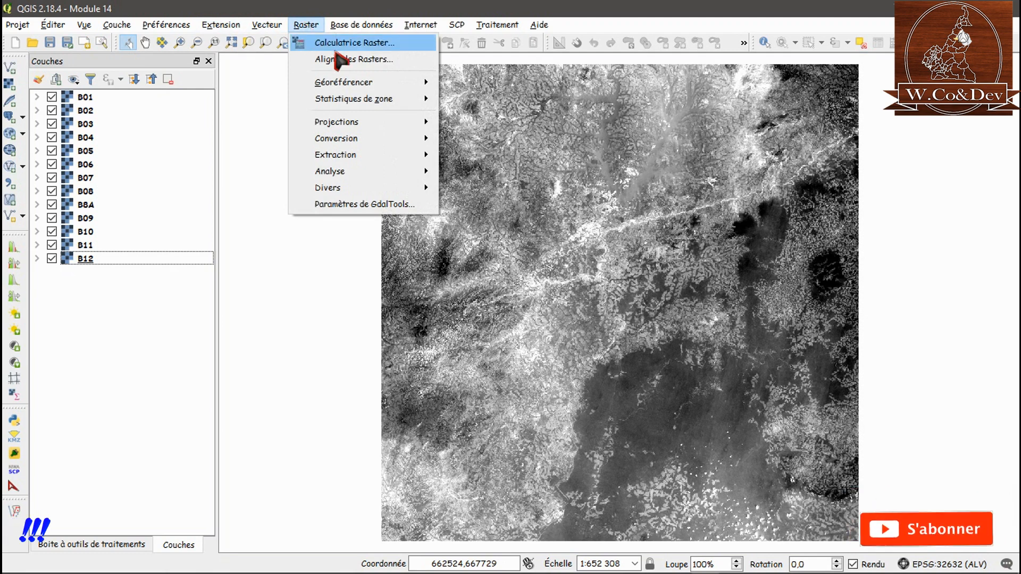
mouse_move(412, 193)
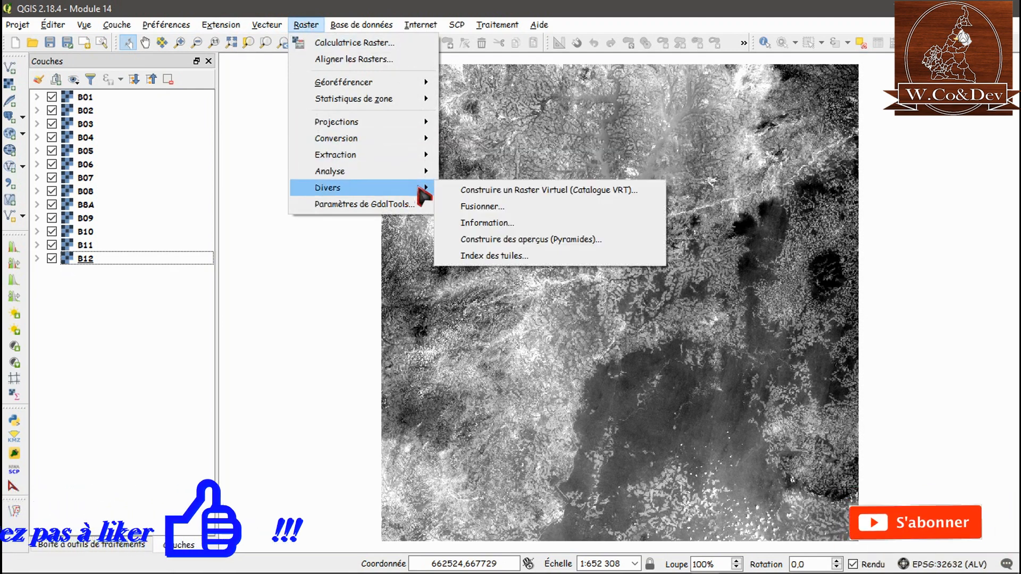
left_click(468, 191)
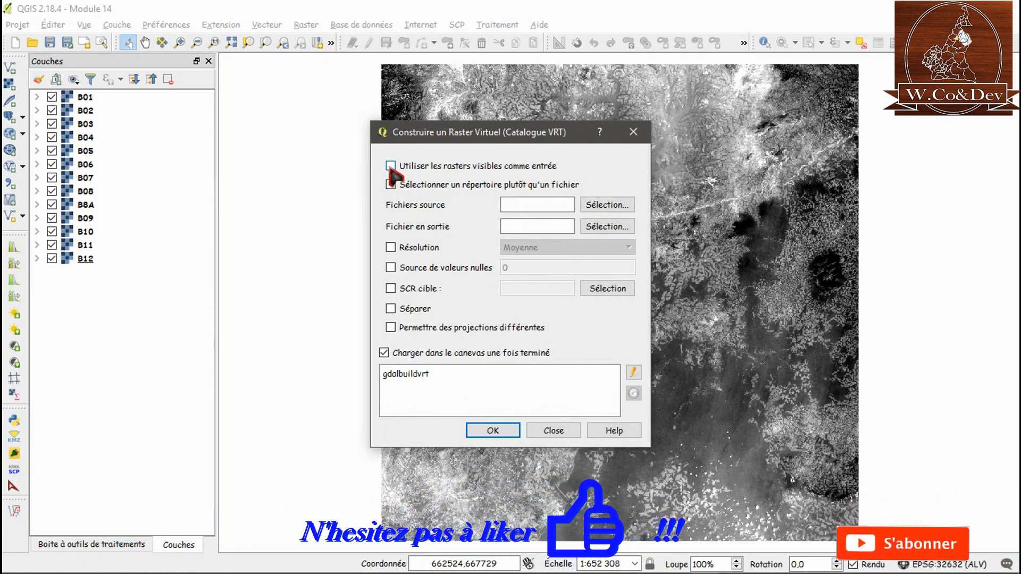
left_click(390, 166)
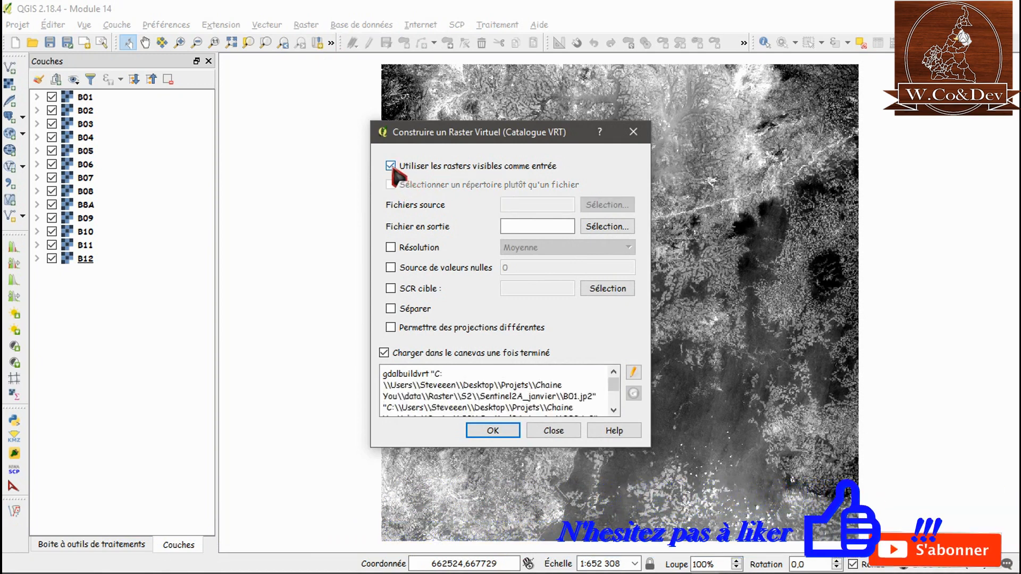
Step: Examine the generated gdalbuildvrt command to check the order of the input band files from B01 to B12
scroll(529, 393, "down", 2)
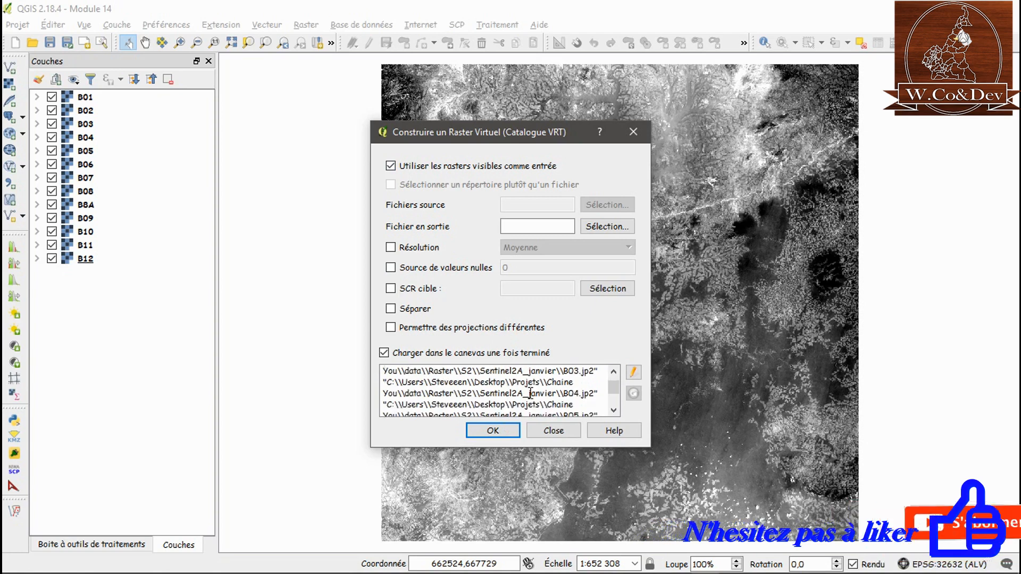
scroll(530, 393, "up", 4)
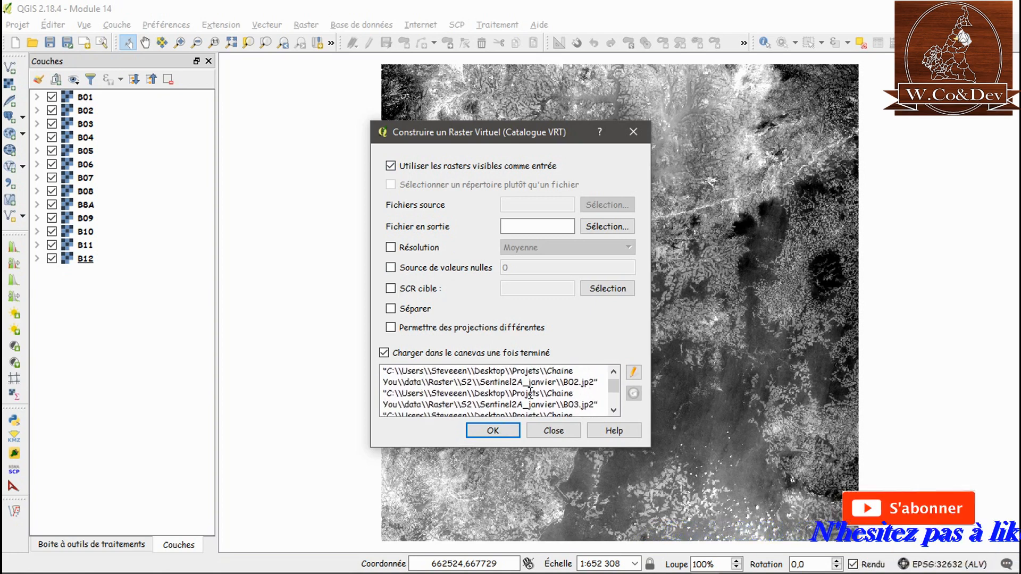
scroll(530, 393, "down", 1)
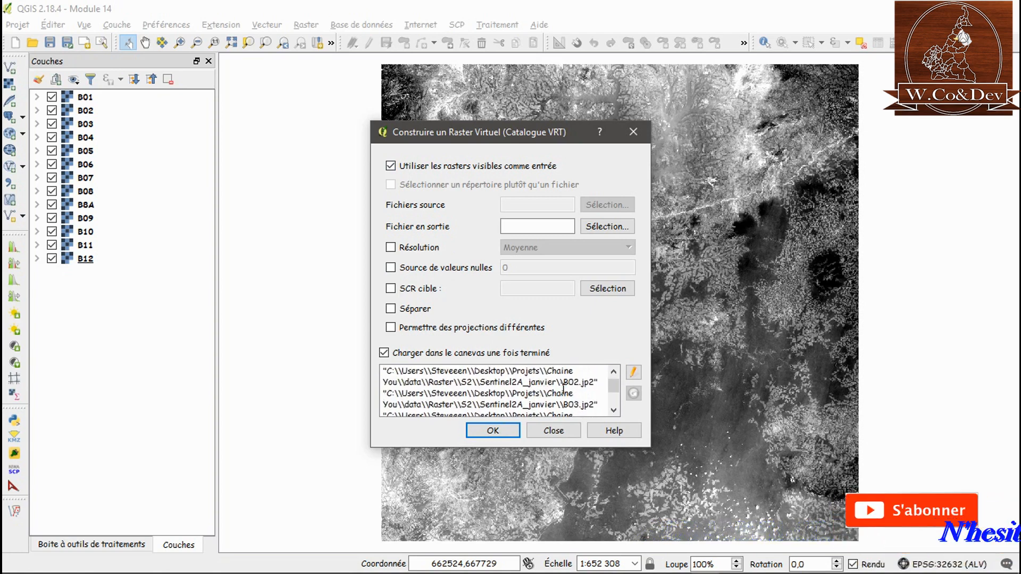
scroll(539, 395, "up", 1)
scroll(539, 395, "down", 1)
scroll(550, 391, "up", 1)
scroll(567, 404, "down", 1)
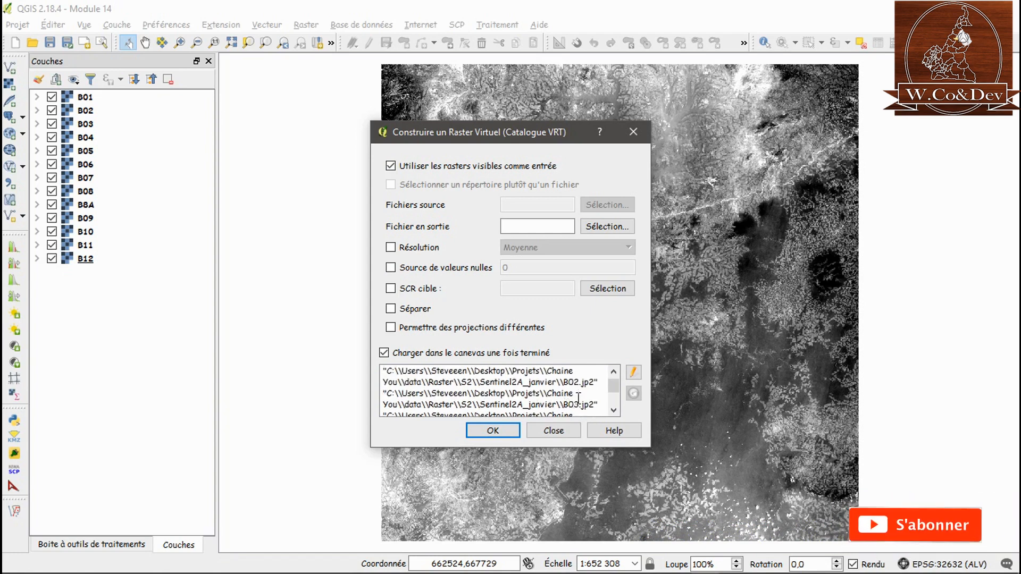
scroll(576, 406, "down", 2)
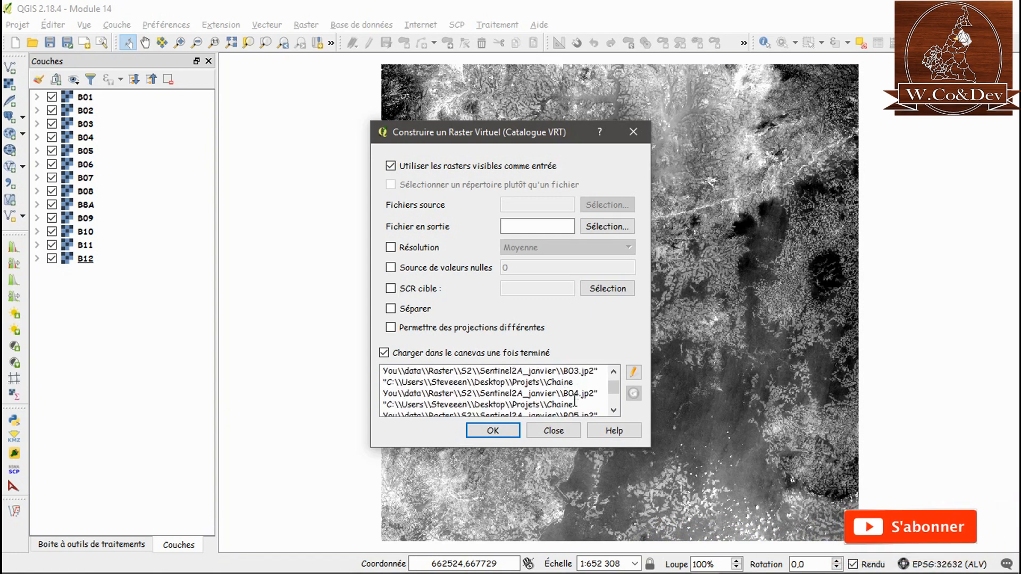
scroll(574, 402, "down", 1)
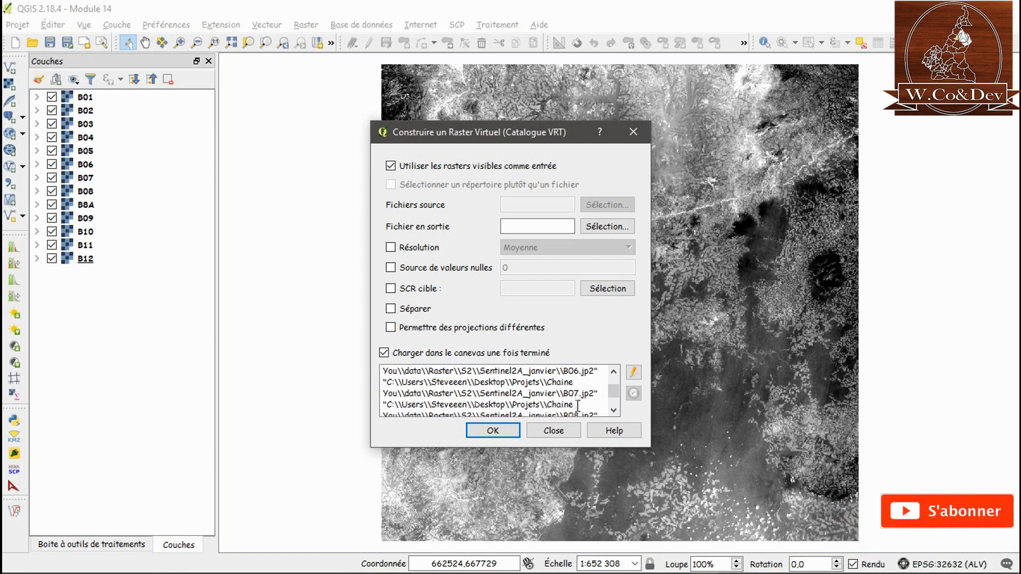
scroll(577, 406, "down", 3)
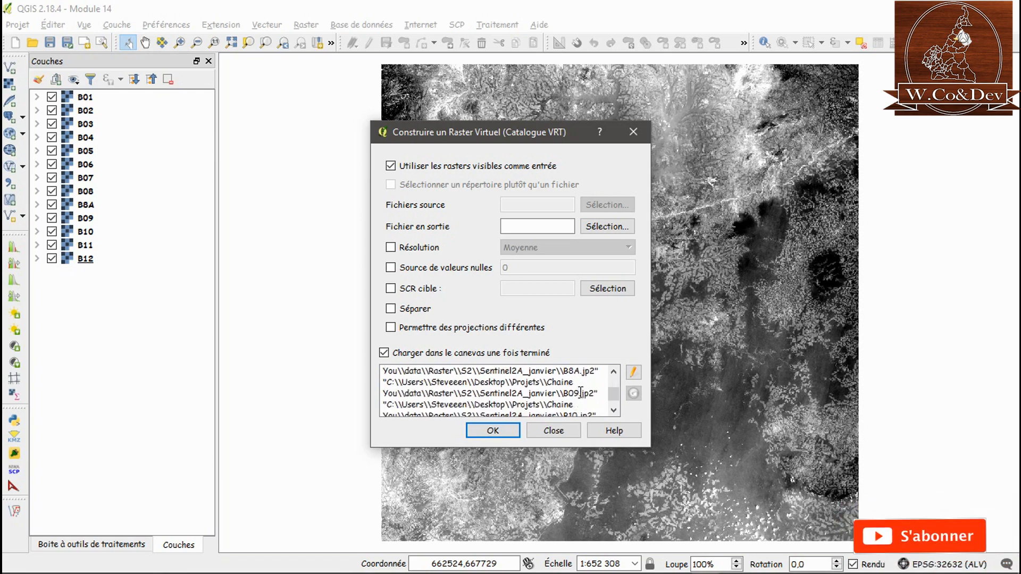
scroll(578, 395, "down", 2)
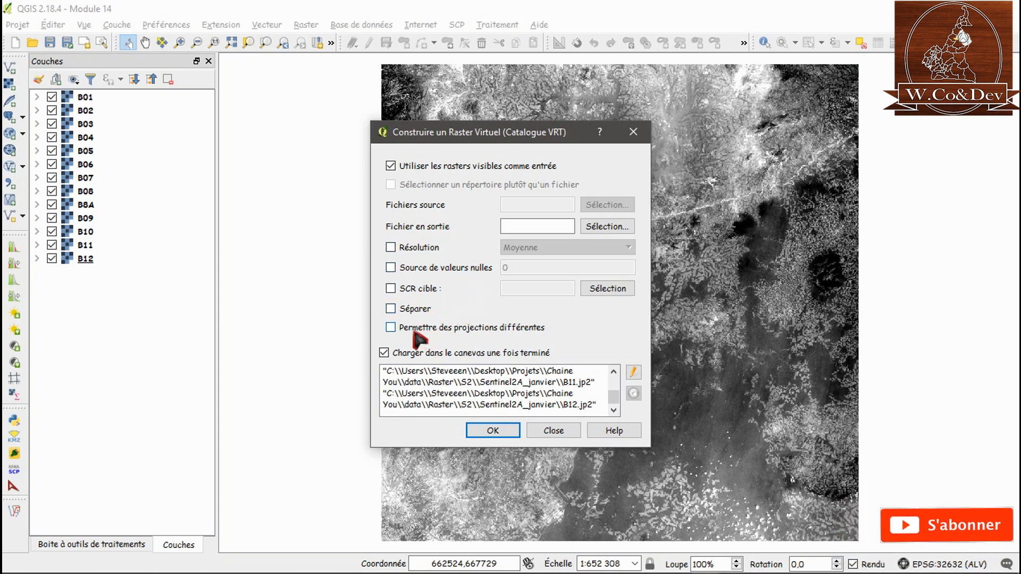
left_click(391, 310)
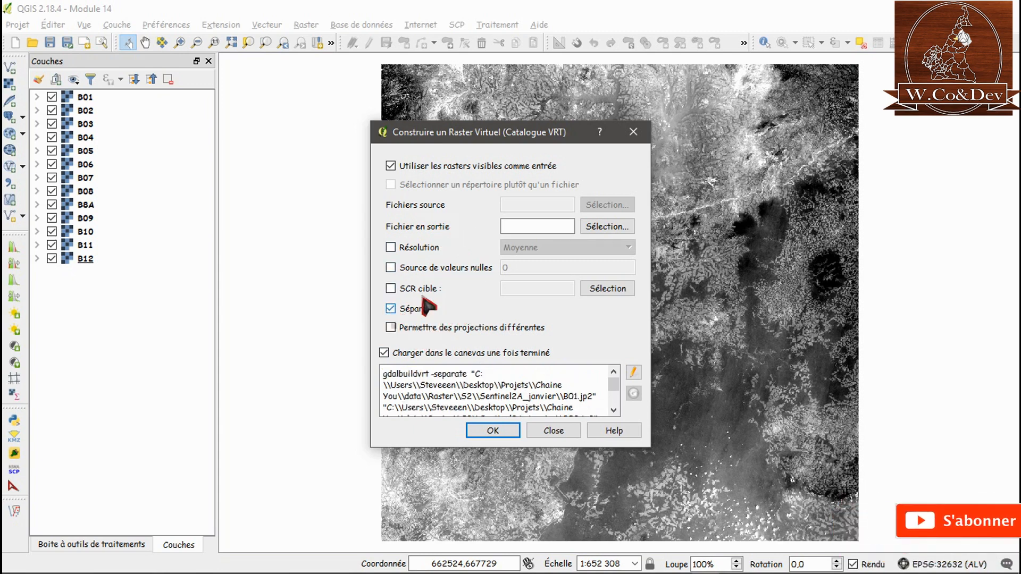
left_click(604, 230)
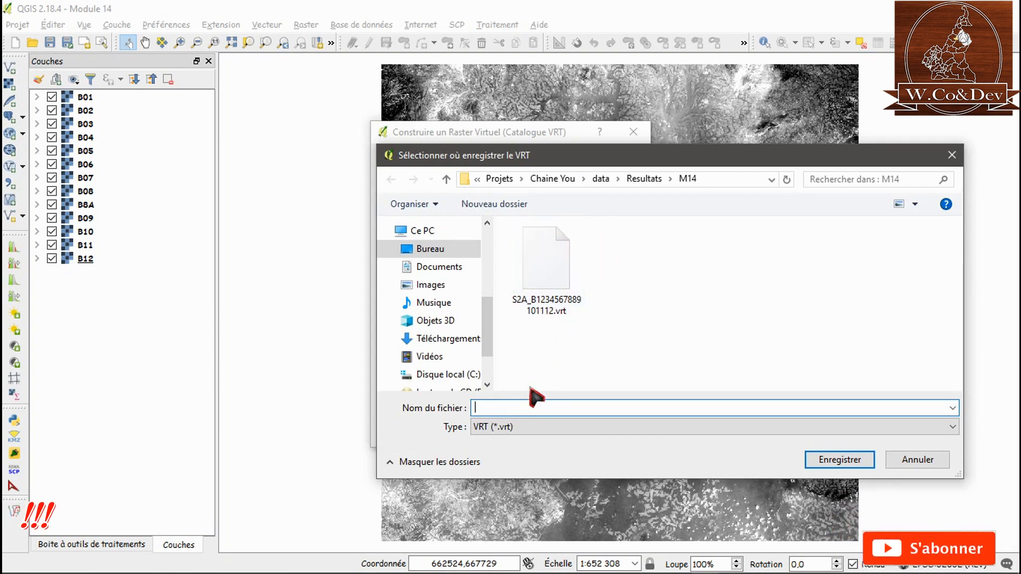
type("S")
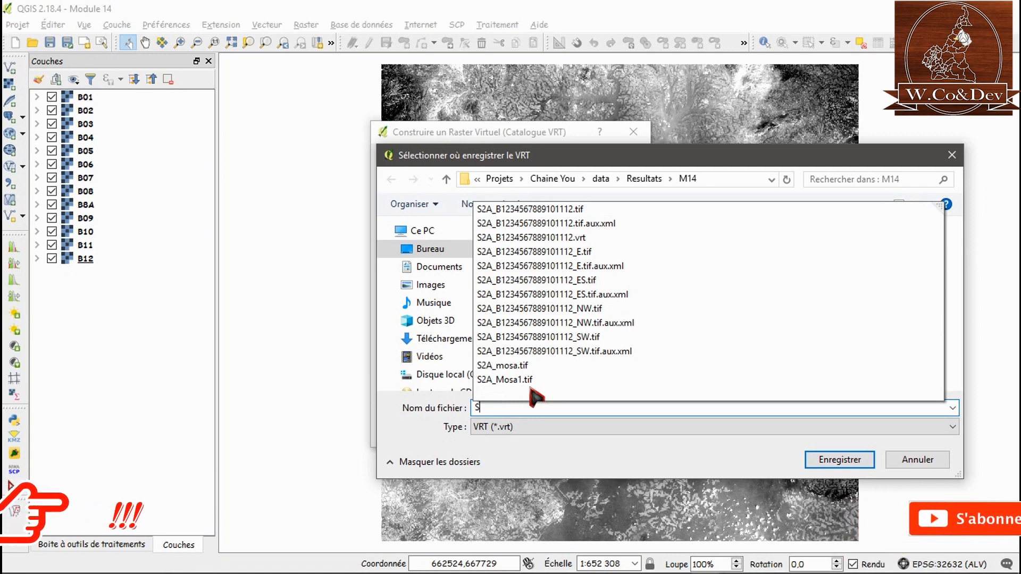
type("2A")
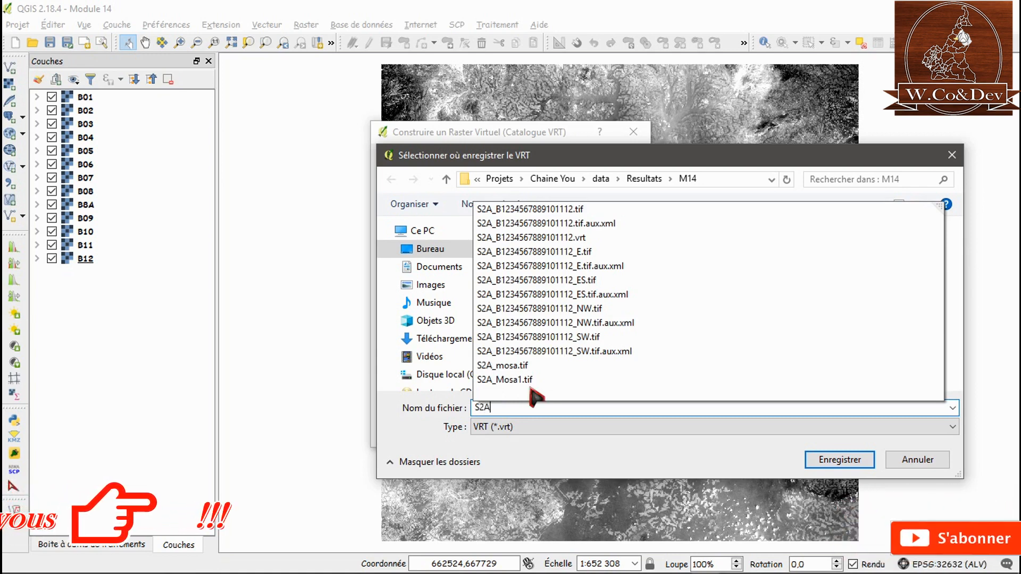
type("_20")
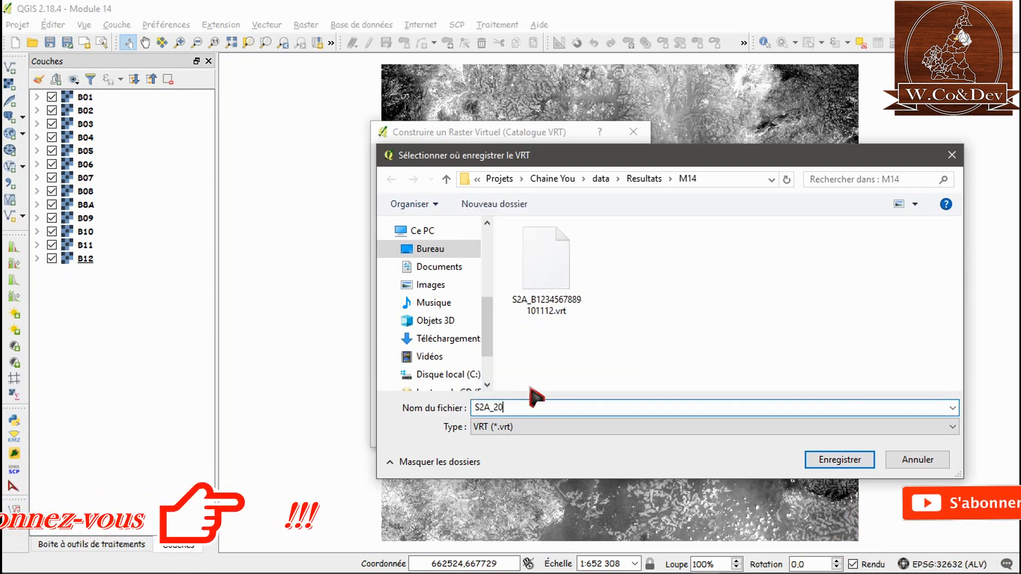
type("15")
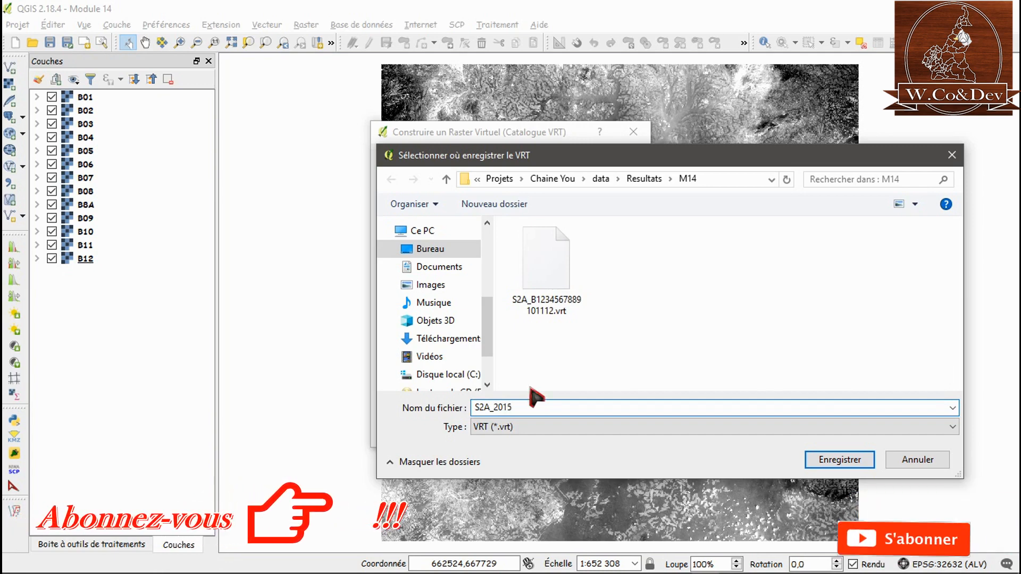
type("_B")
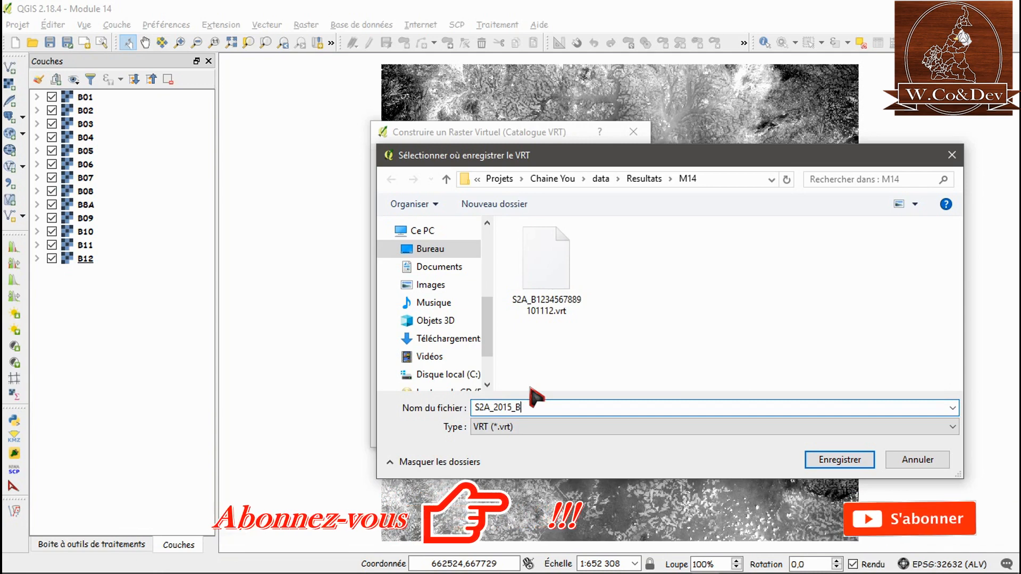
type("1")
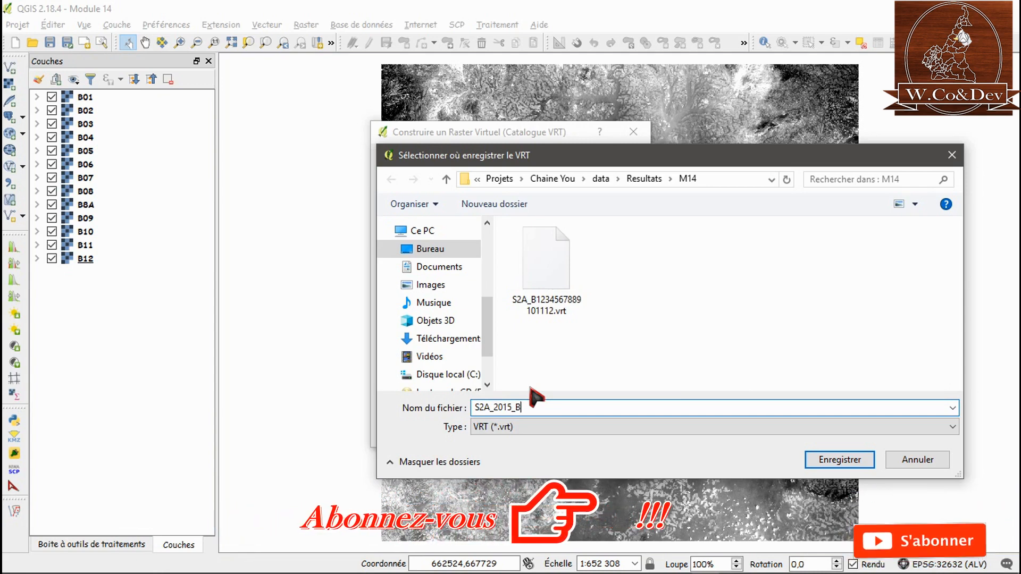
type("23")
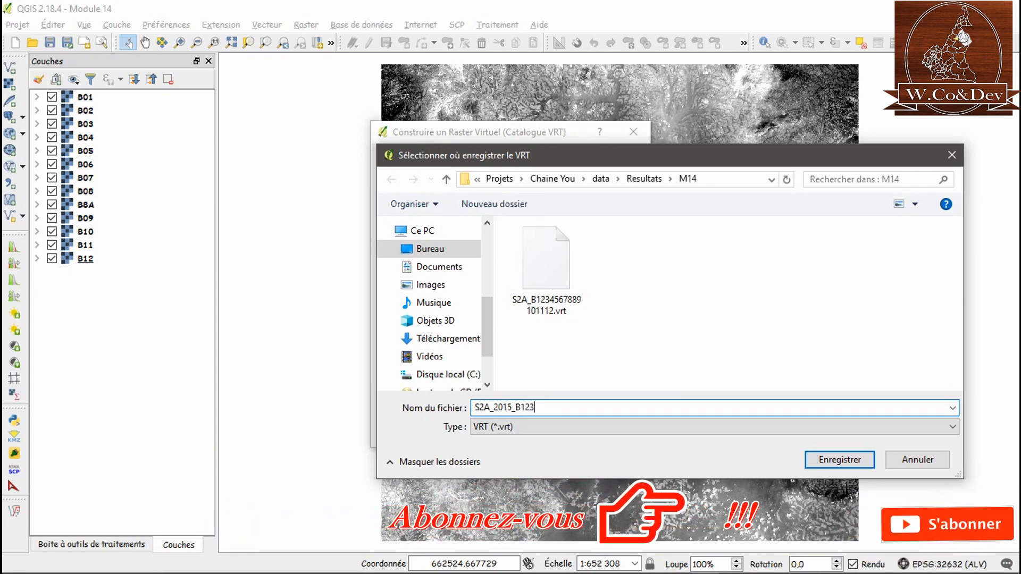
type("4567")
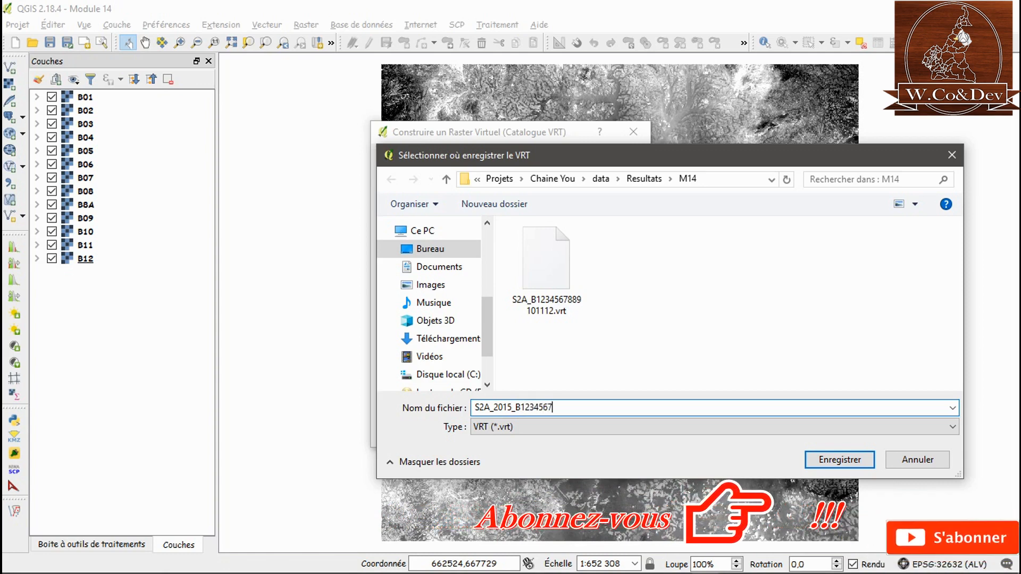
type("889")
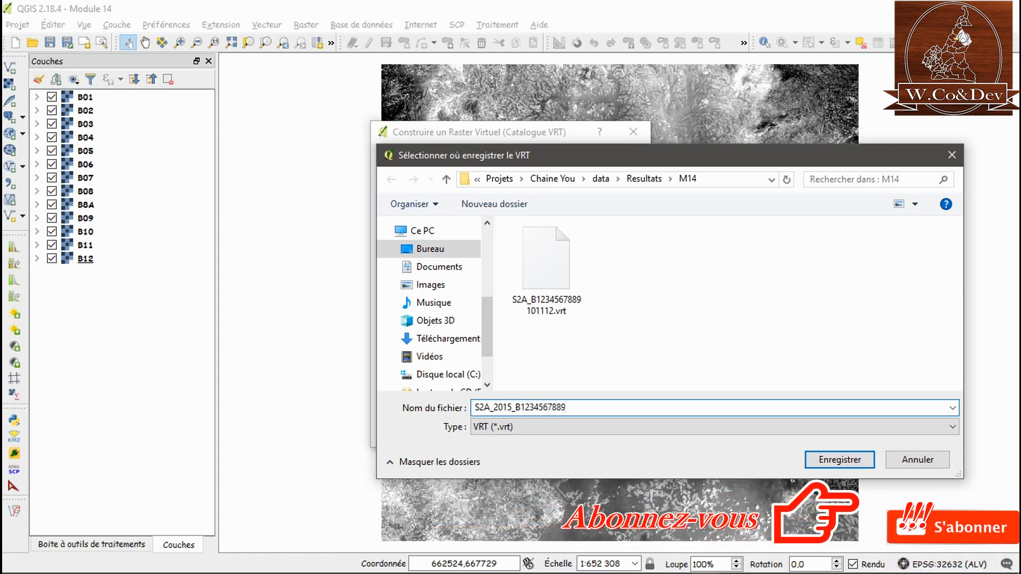
type("101112")
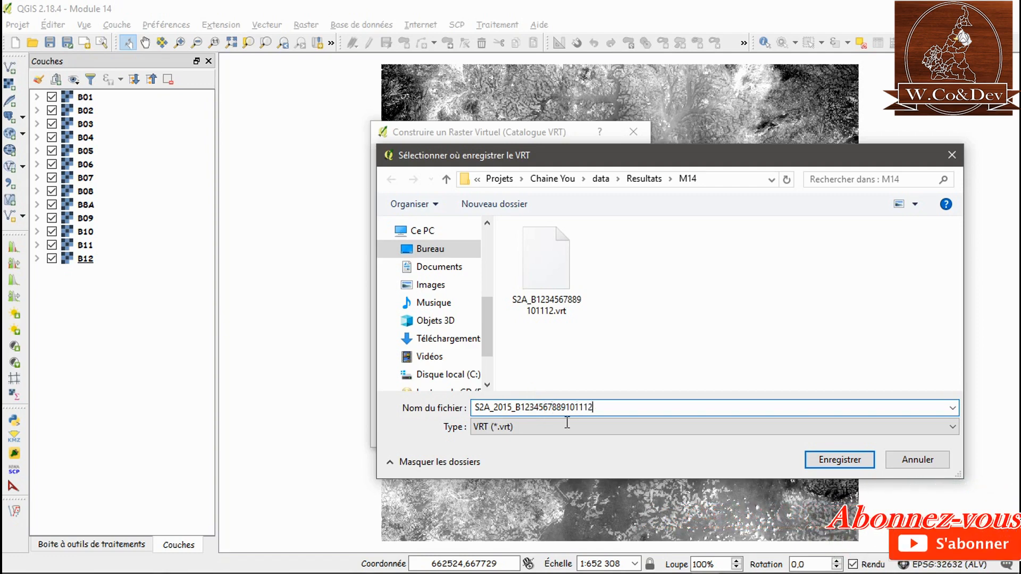
key("Tab")
key("Tab")
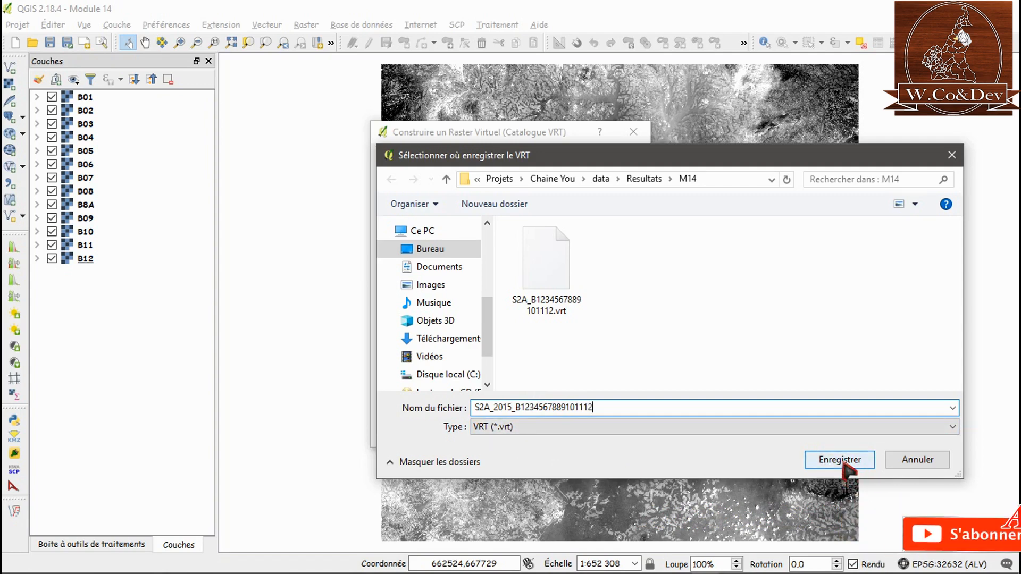
left_click(844, 464)
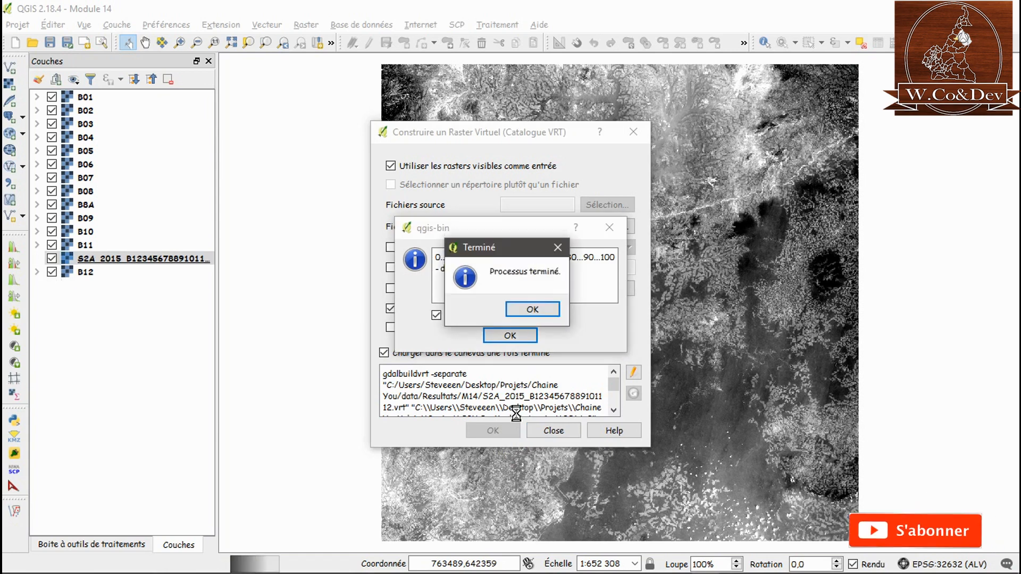
Step: Build the virtual raster, load it into the canvas and close the tool
left_click(532, 310)
left_click(510, 336)
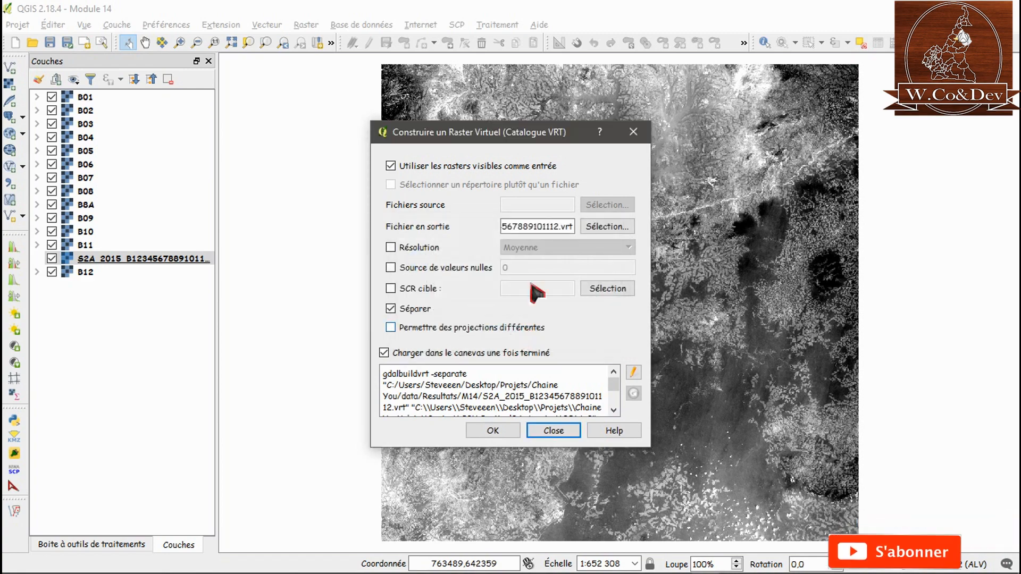
left_click(570, 431)
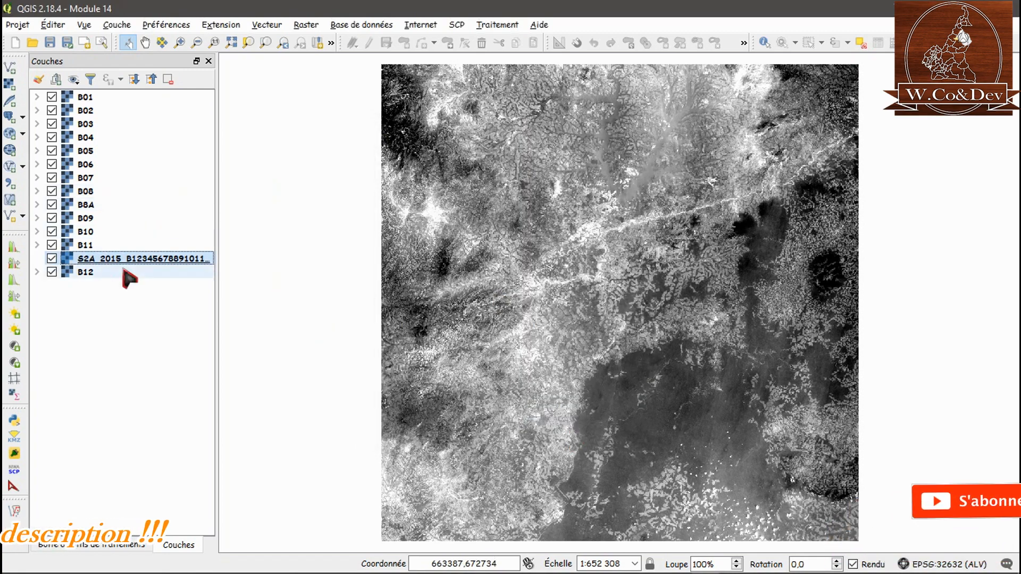
Step: Move the new virtual raster above layer B01 and toggle its visibility to compare it with the single bands, leaving it hidden
left_click_drag(119, 260, 106, 91)
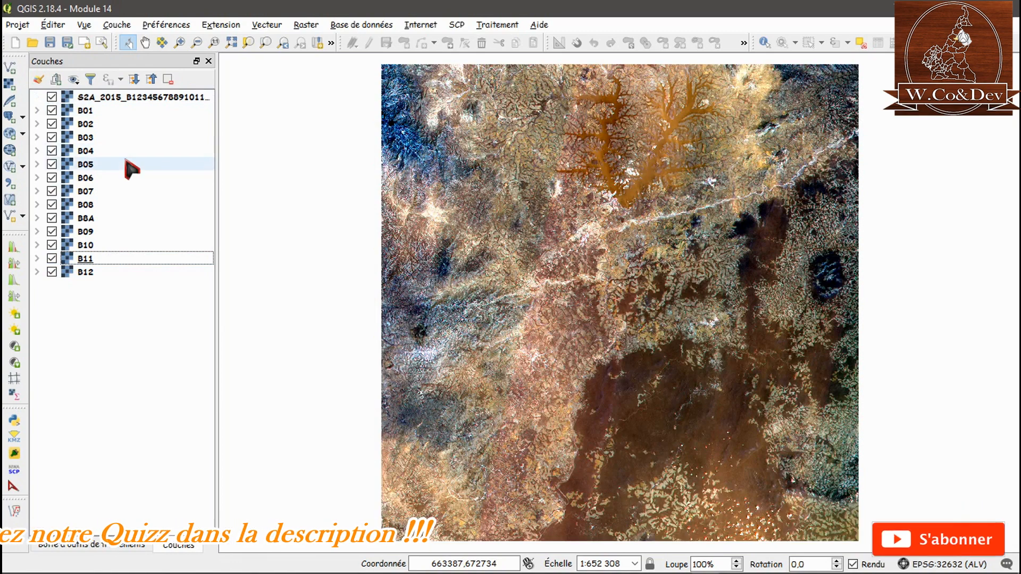
left_click(51, 97)
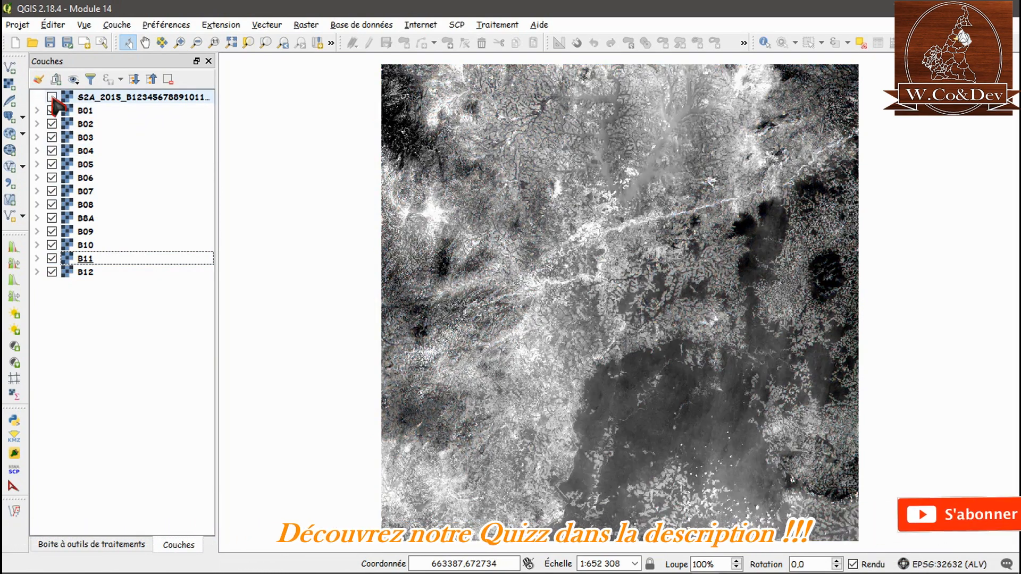
left_click(52, 98)
left_click(52, 98)
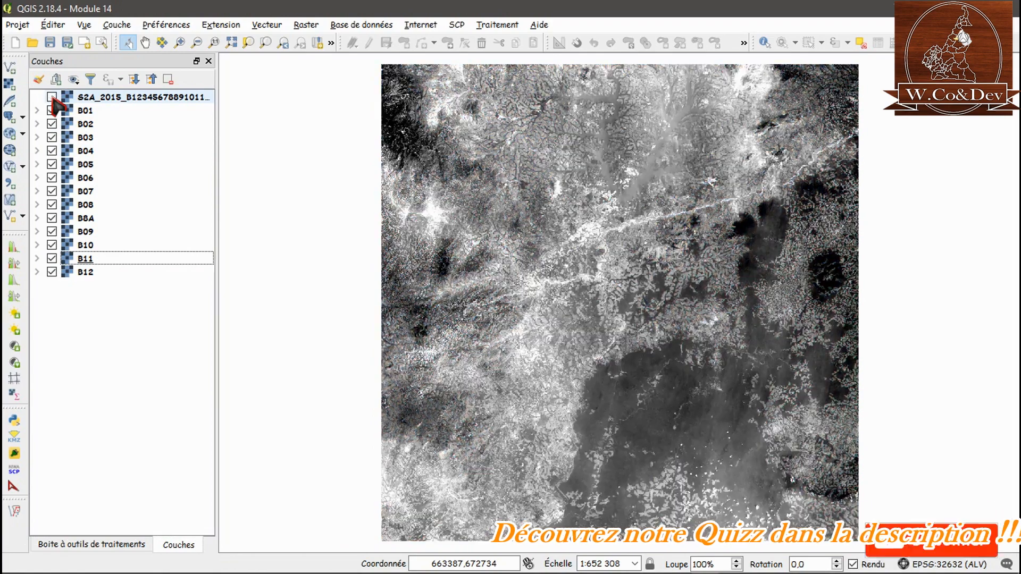
left_click(51, 98)
left_click(52, 98)
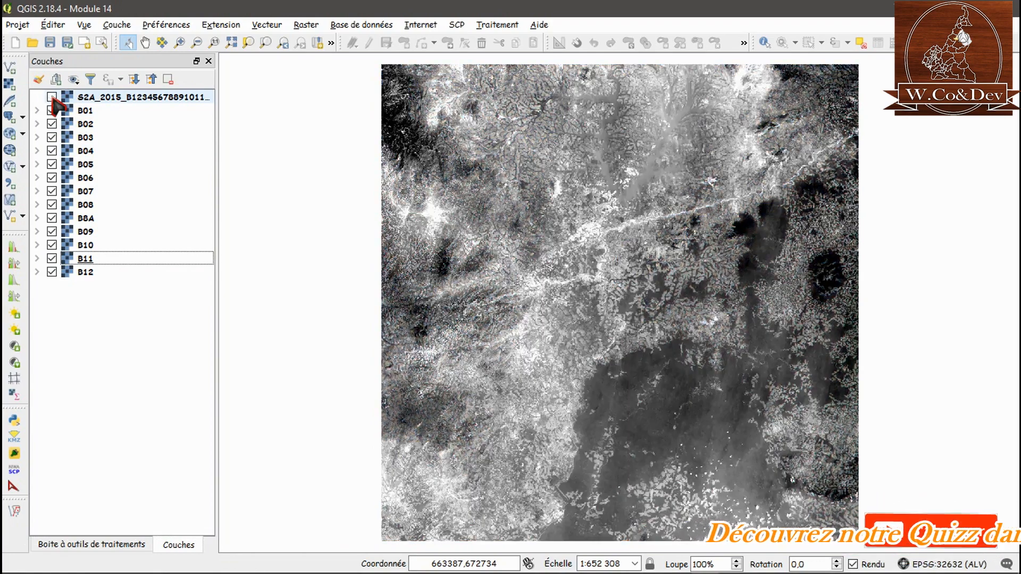
left_click(51, 97)
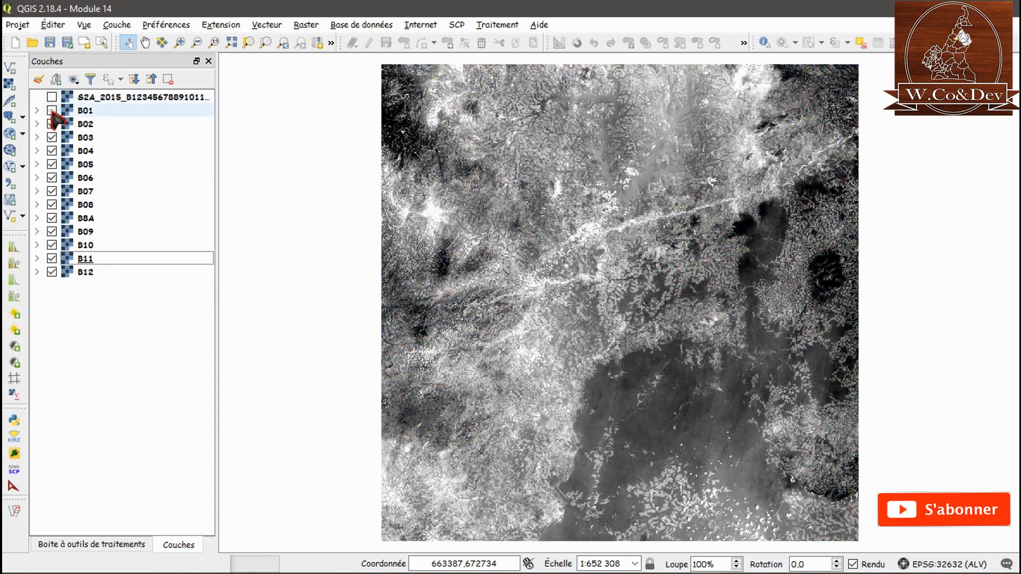
Step: Hide all single-band layers from B01 to B12 and show only the S2A_2015 virtual raster
left_click(51, 110)
left_click(52, 124)
left_click(52, 150)
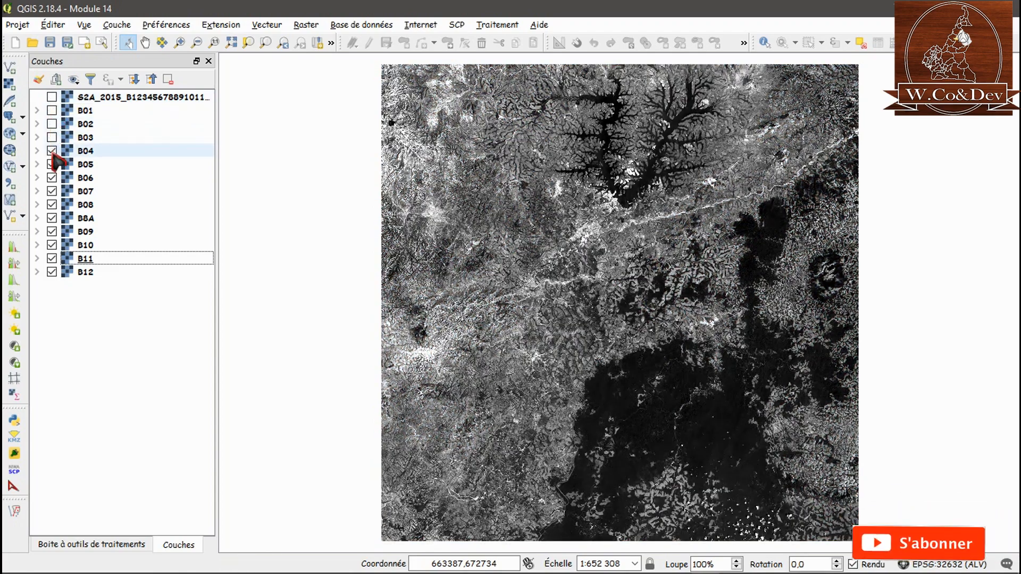
left_click(53, 164)
left_click(52, 177)
left_click(52, 191)
left_click(52, 204)
left_click(52, 219)
left_click(52, 233)
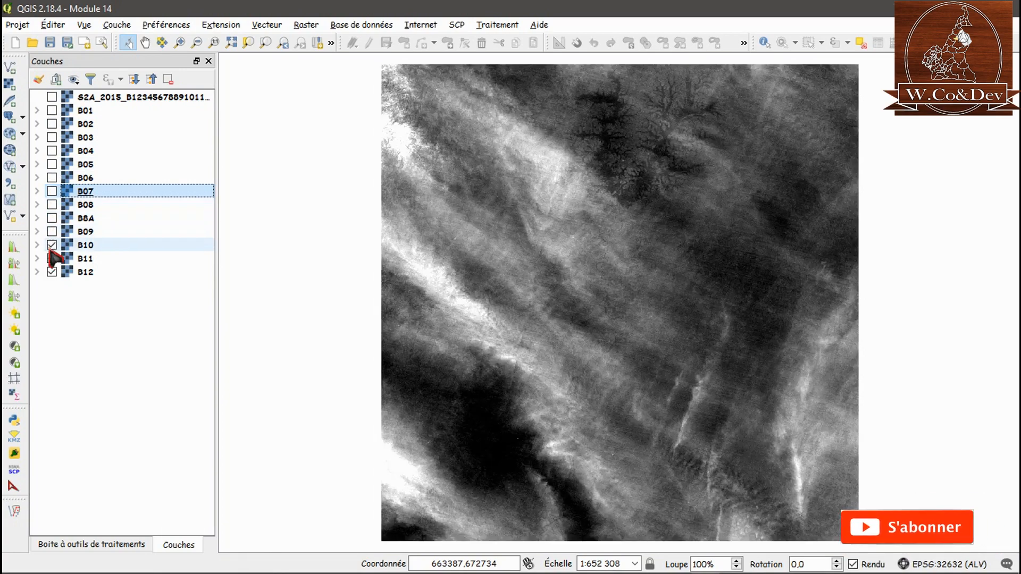
left_click(52, 245)
left_click(52, 259)
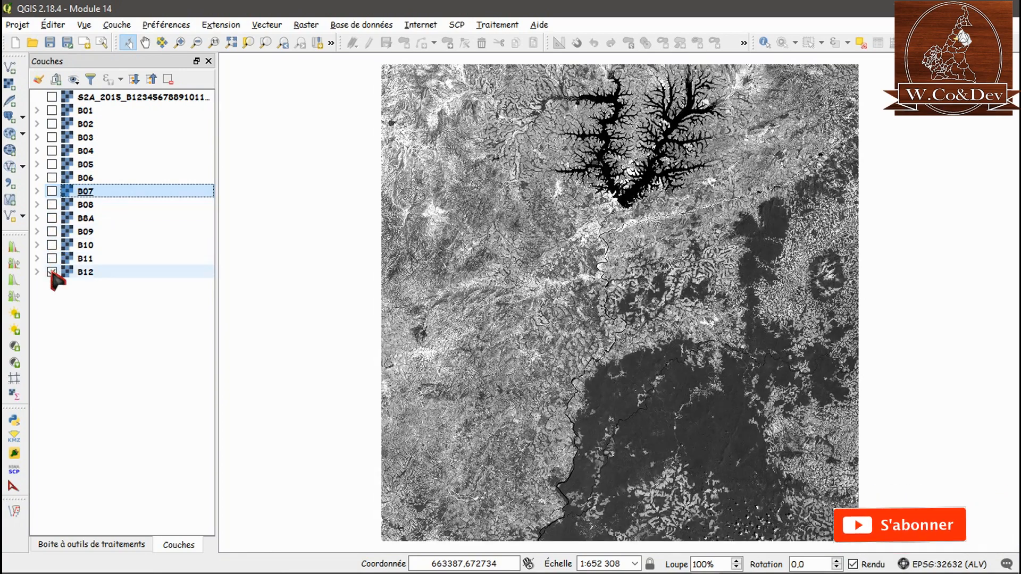
left_click(52, 272)
left_click(52, 97)
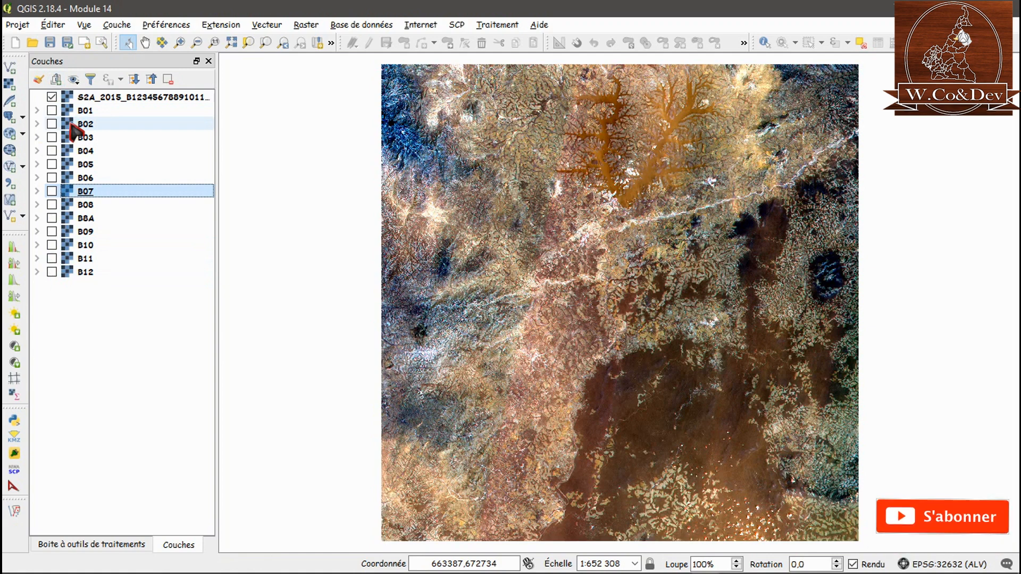
Step: Start saving the virtual raster layer as a raw-data GTiff and choose the M14 results folder for the output
left_click(131, 97)
right_click(131, 98)
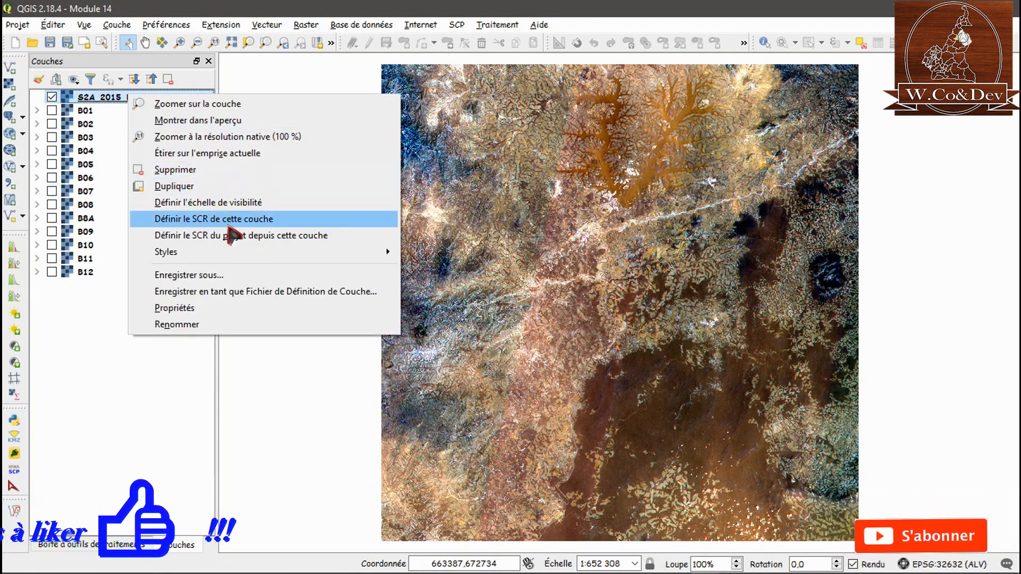
left_click(242, 275)
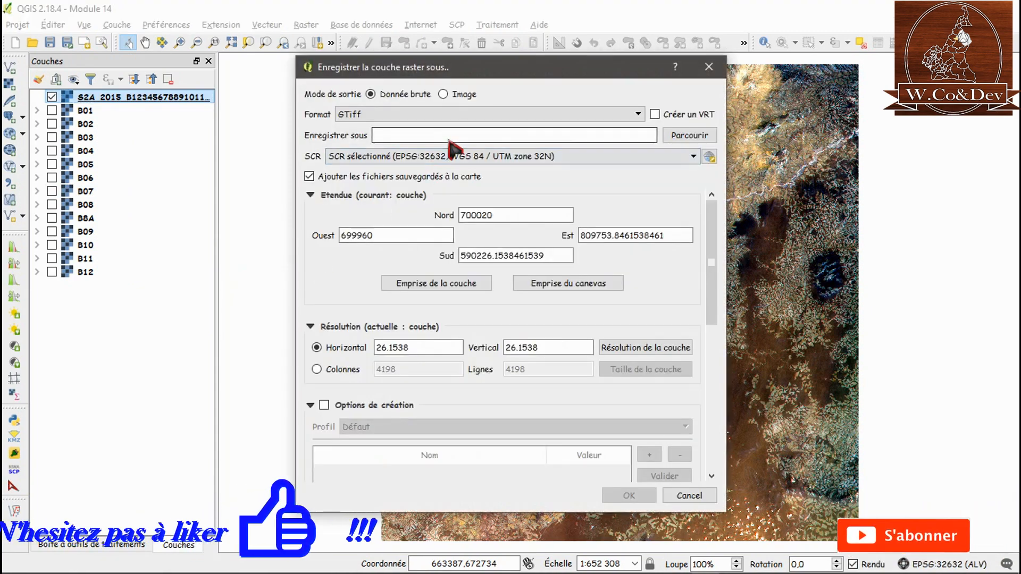
left_click(690, 135)
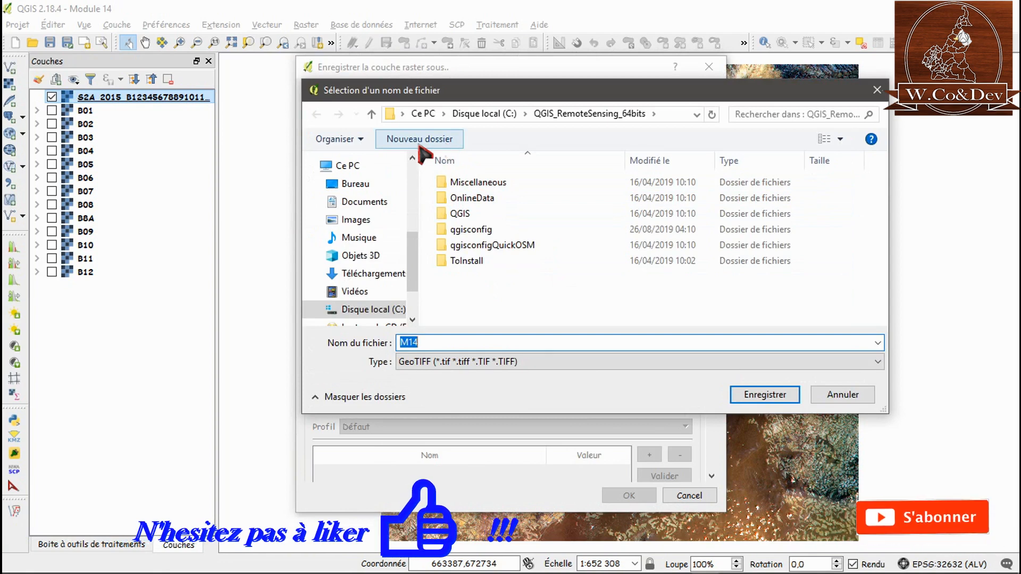
scroll(372, 224, "up", 3)
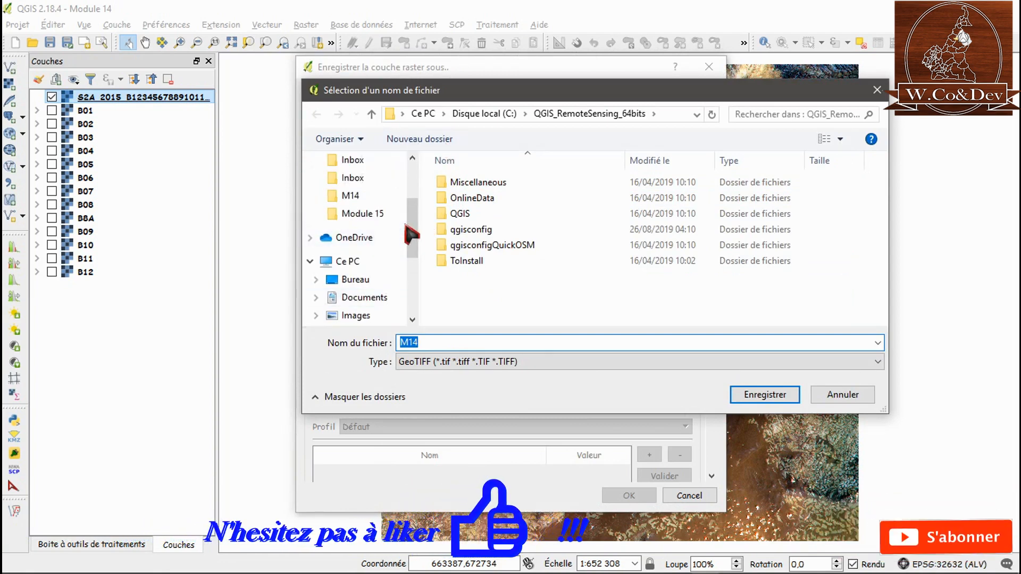
left_click(359, 202)
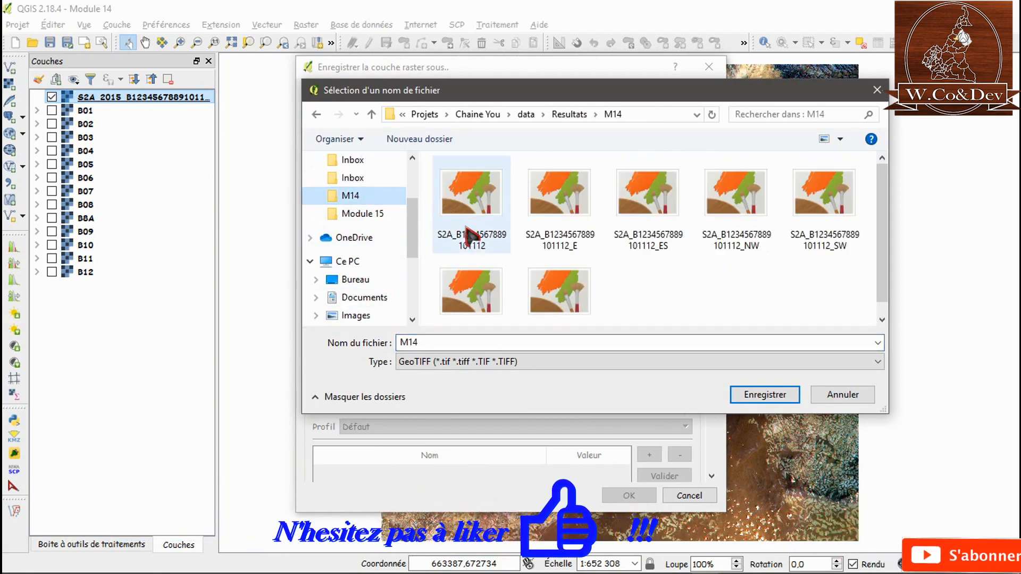
left_click(471, 208)
left_click(409, 342)
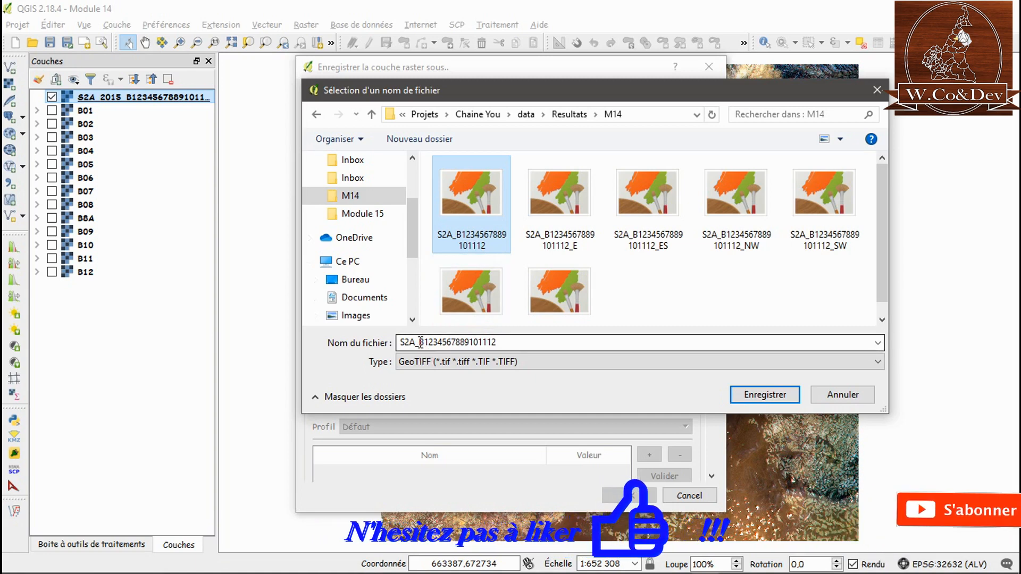
double_click(421, 342)
left_click(421, 343)
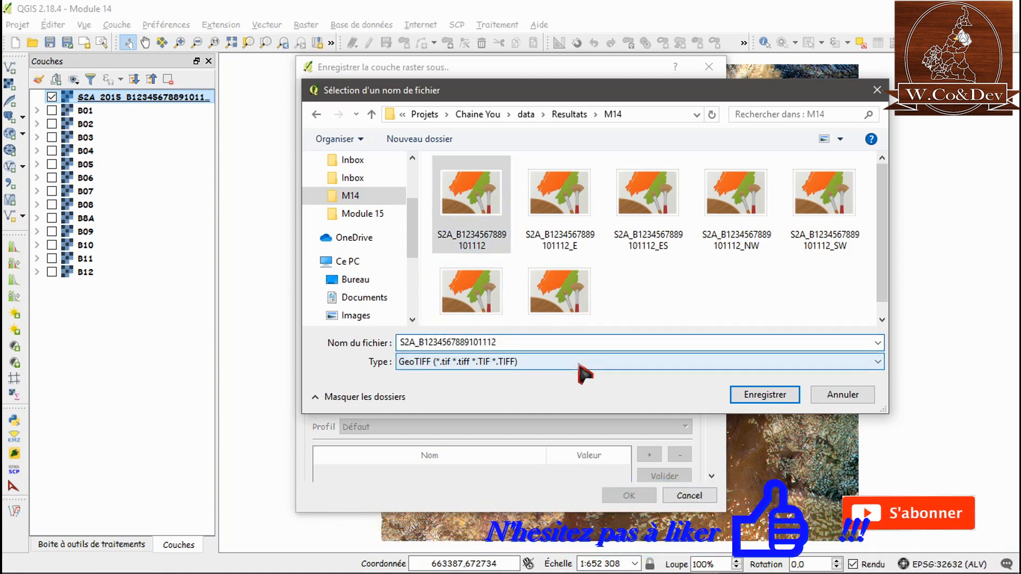
type("2015_")
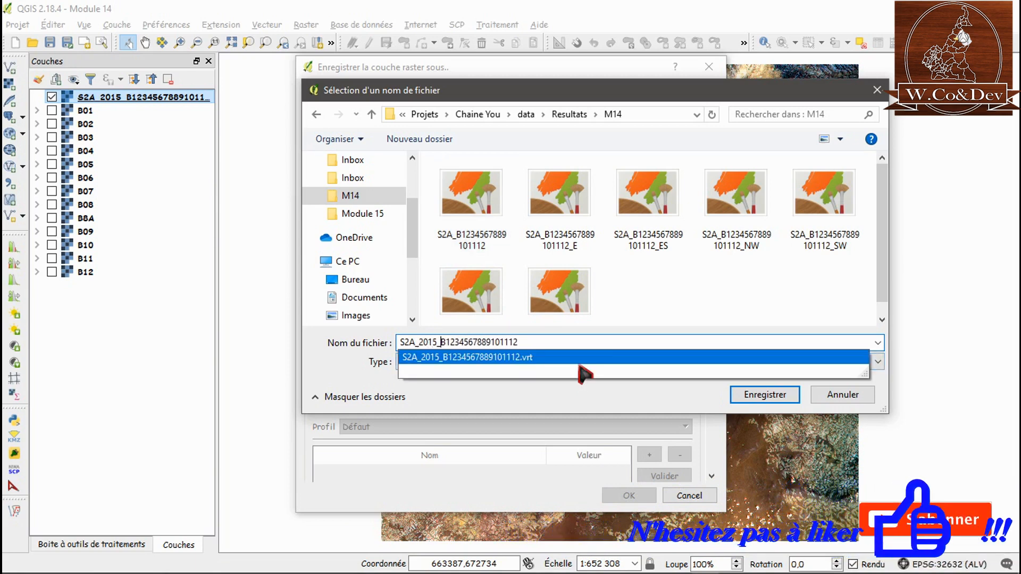
left_click(585, 404)
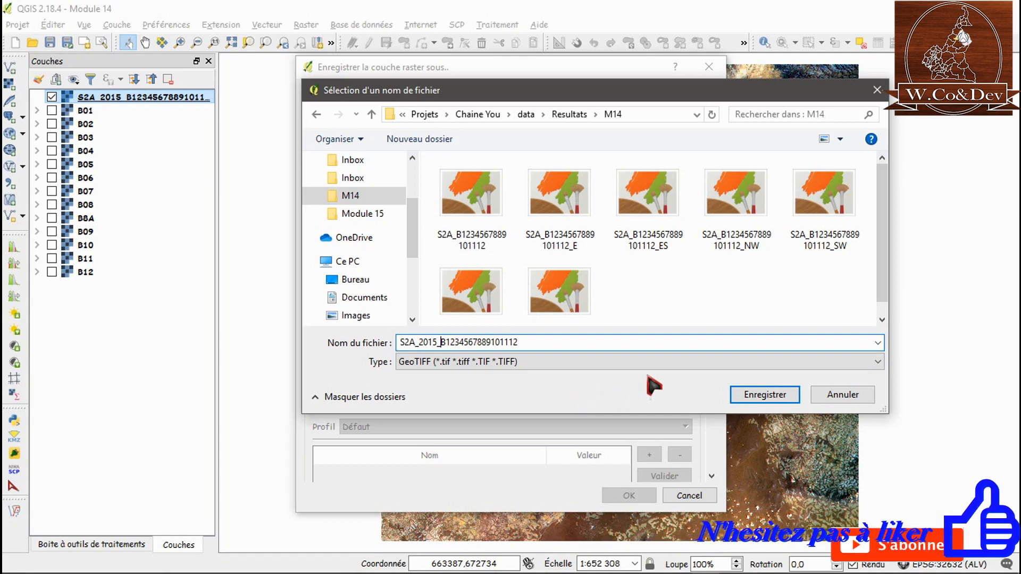
left_click(762, 398)
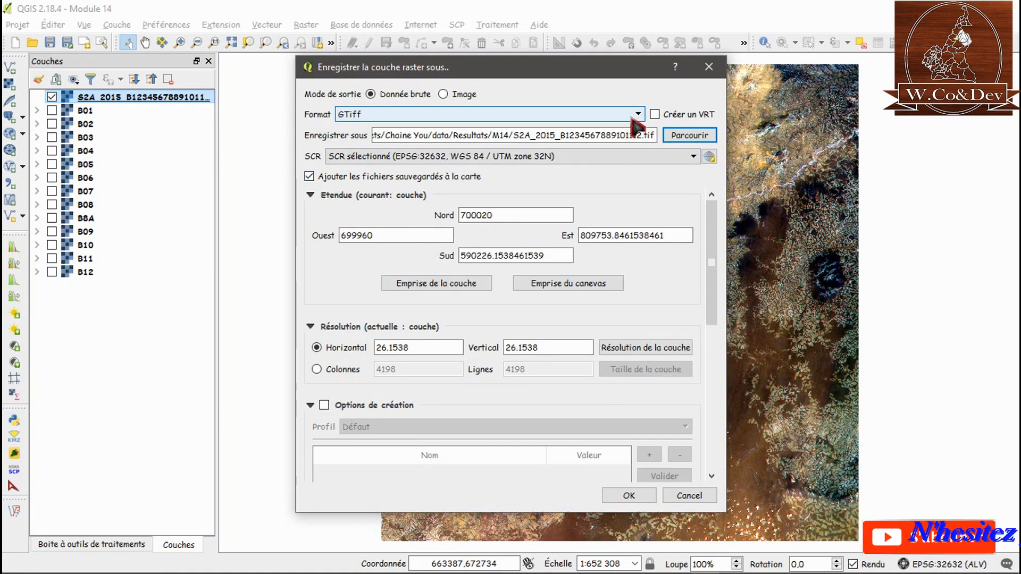
Step: Export the GeoTIFF with the default extent, resolution and pyramid settings, adding the saved file to the map
left_click_drag(712, 290, 691, 467)
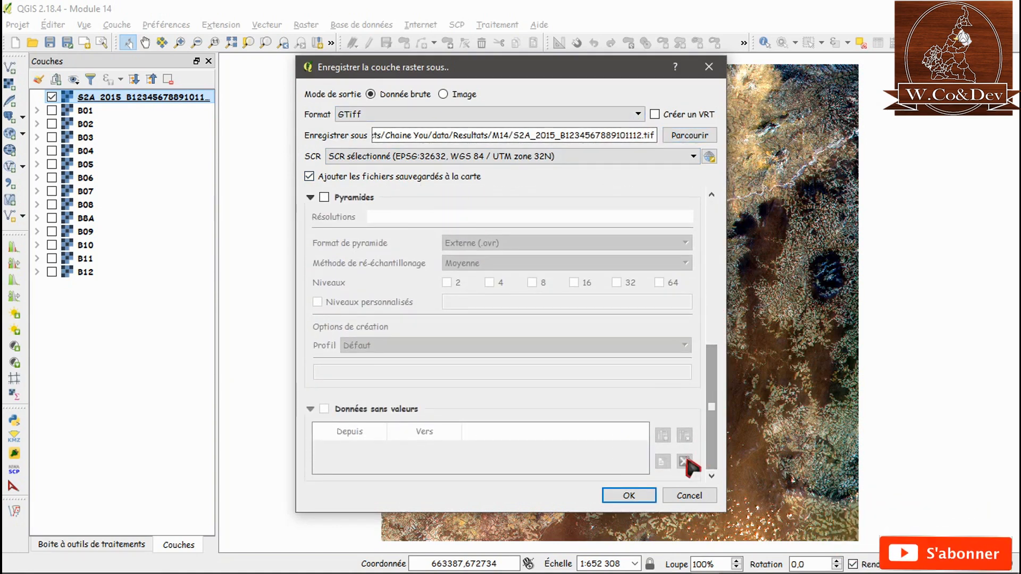
left_click(629, 497)
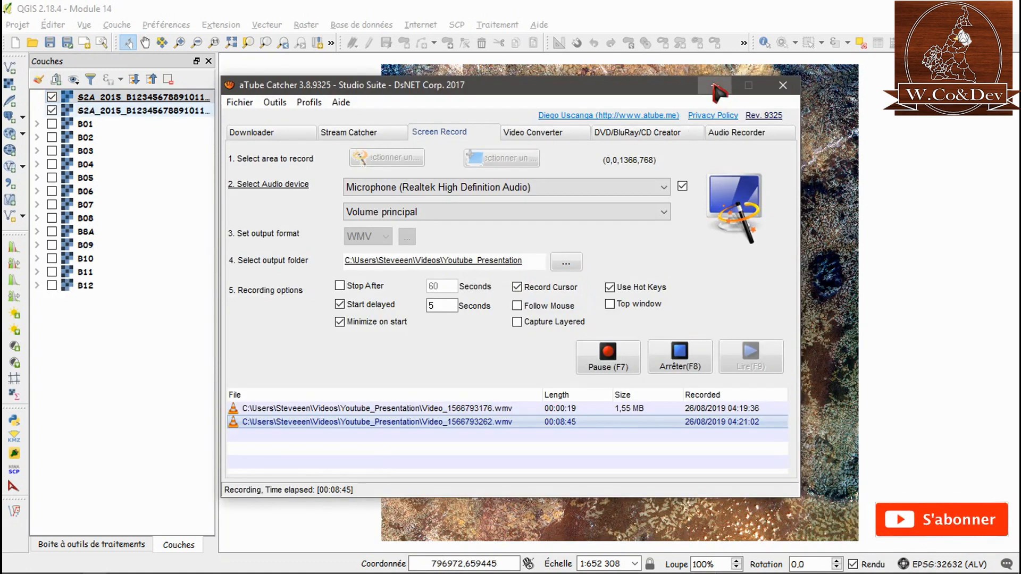
left_click(714, 86)
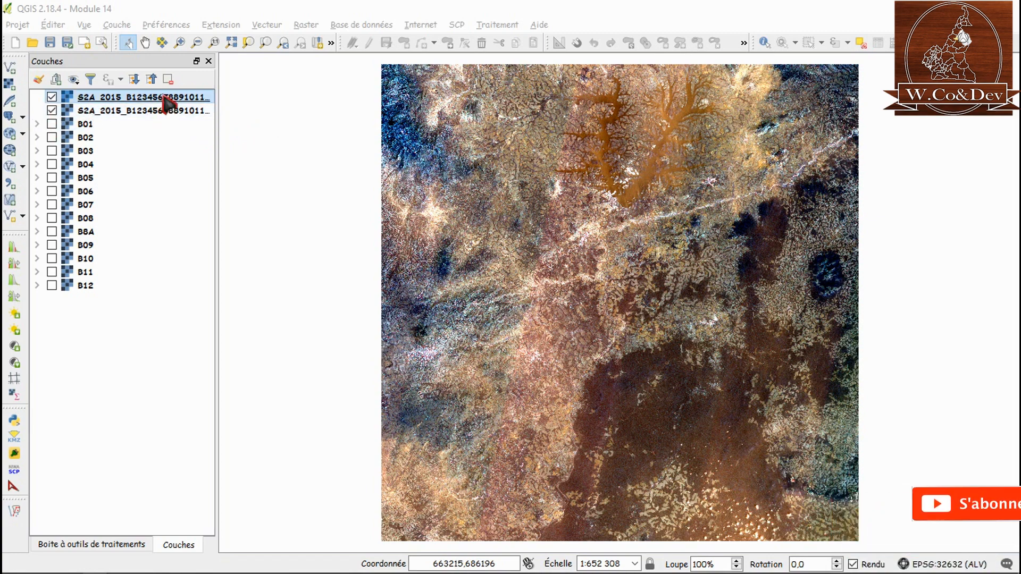
Step: Widen the layer list to fit the full layer names and hide the VRT layer beneath the exported GeoTIFF
left_click_drag(220, 108, 244, 104)
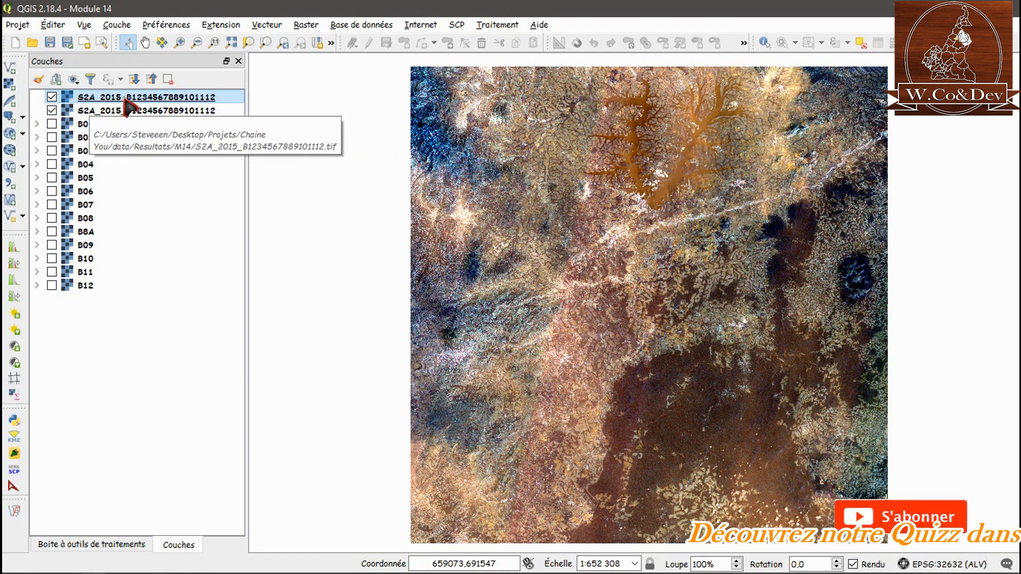
left_click(52, 111)
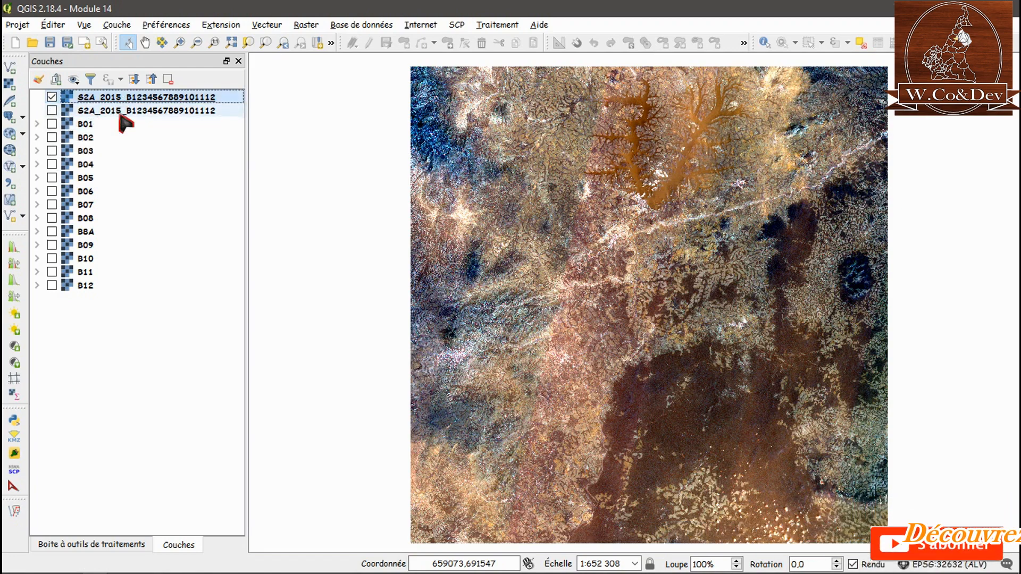